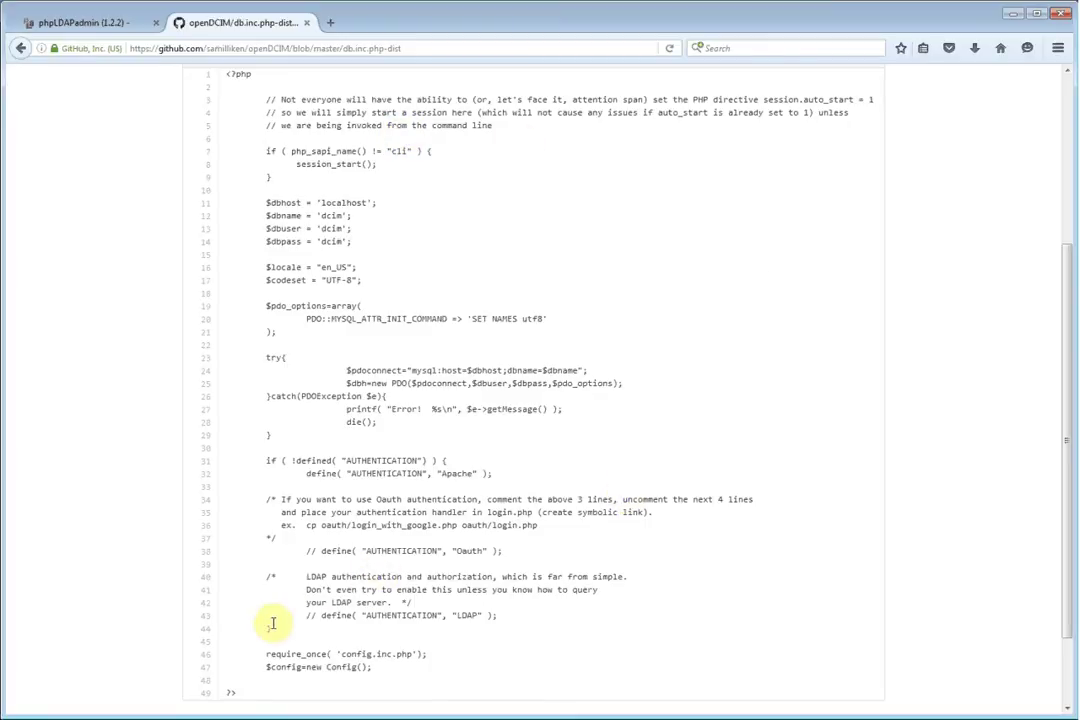
left_click_drag(272, 632, 266, 578)
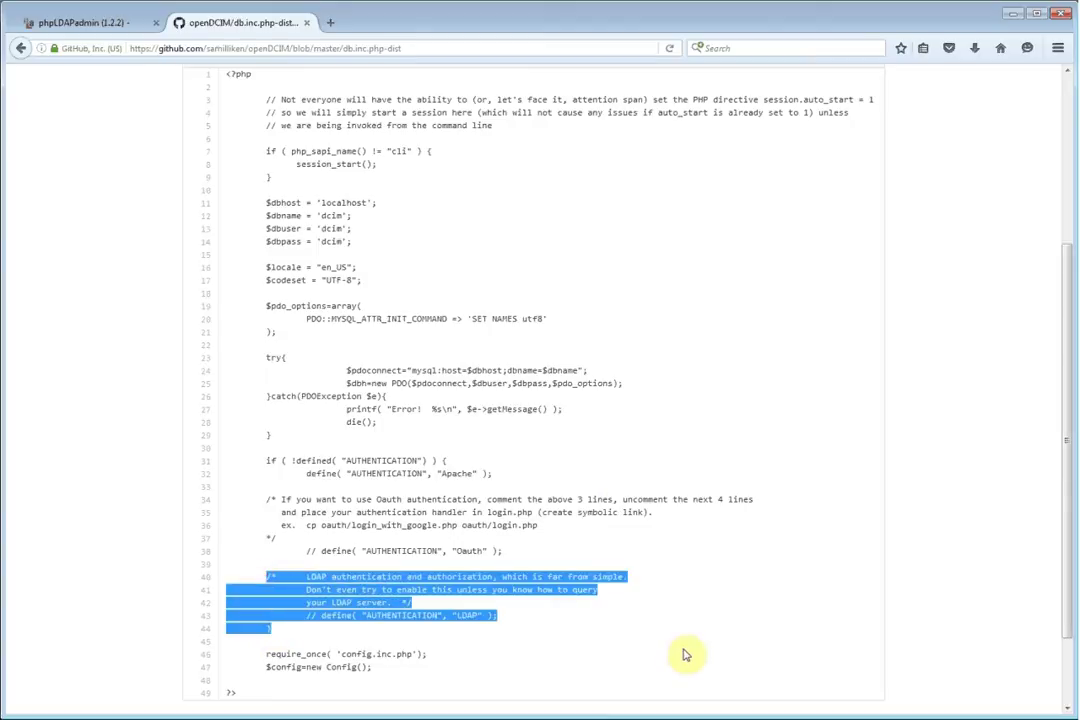
left_click(497, 621)
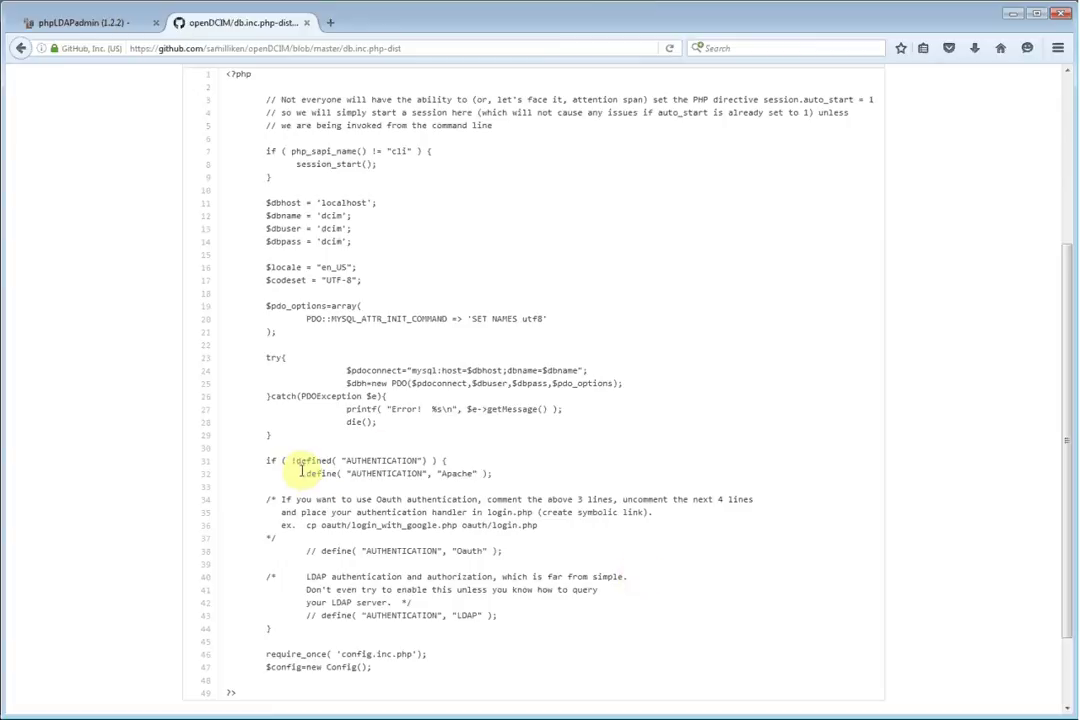
double_click(311, 550)
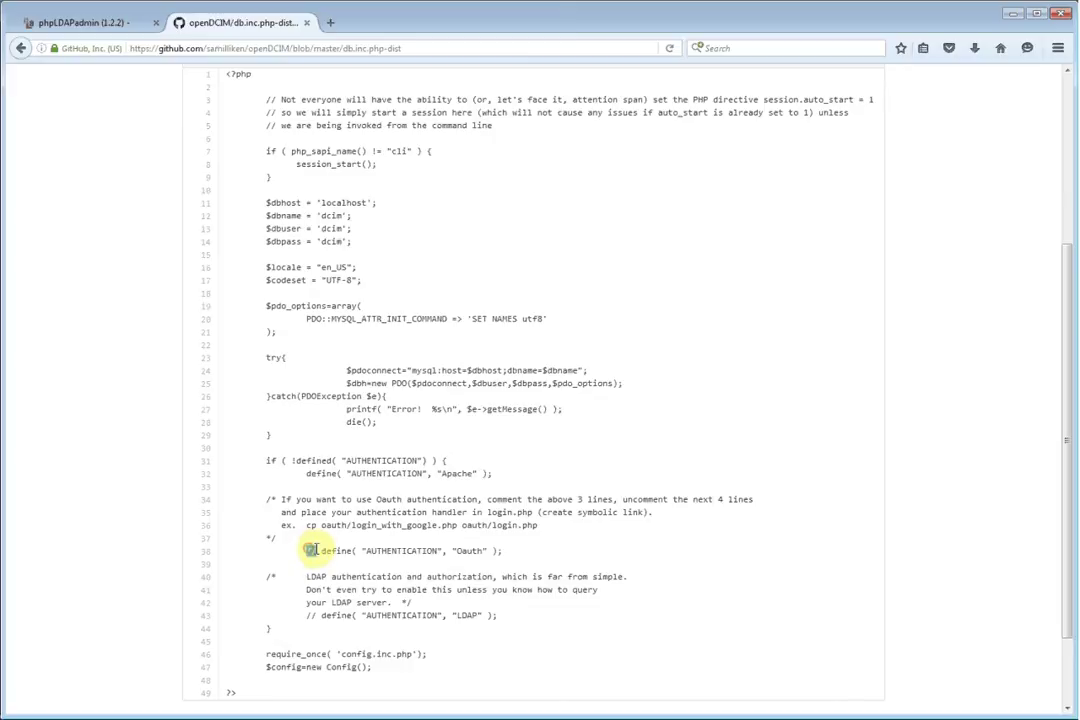
left_click(305, 475)
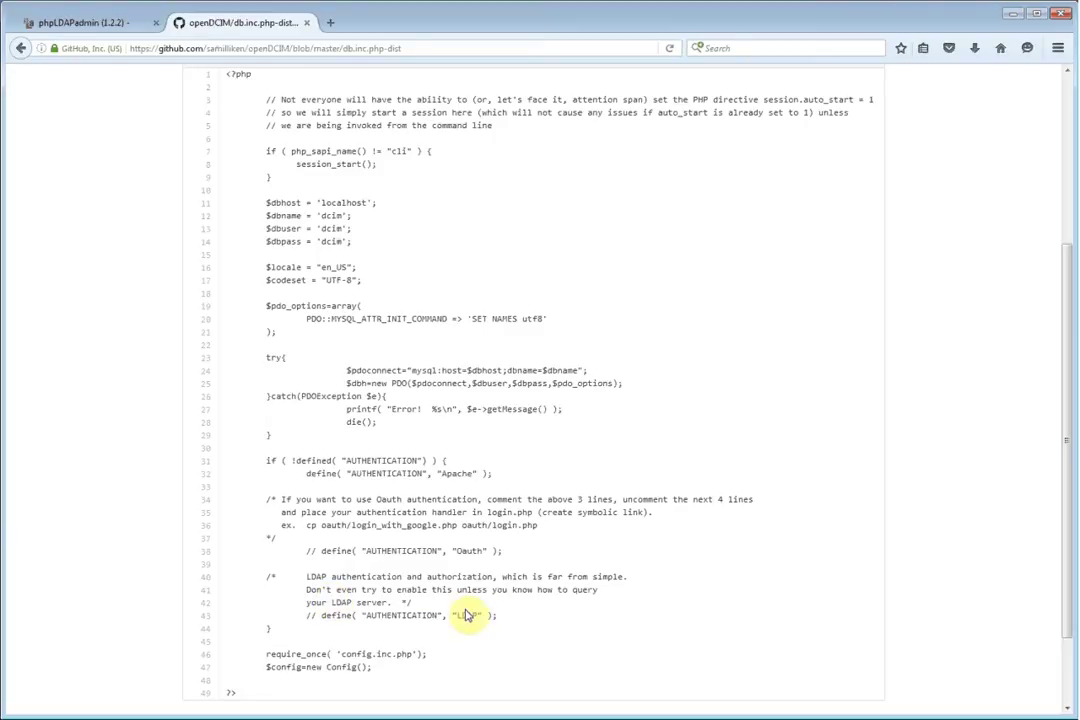
triple_click(308, 473)
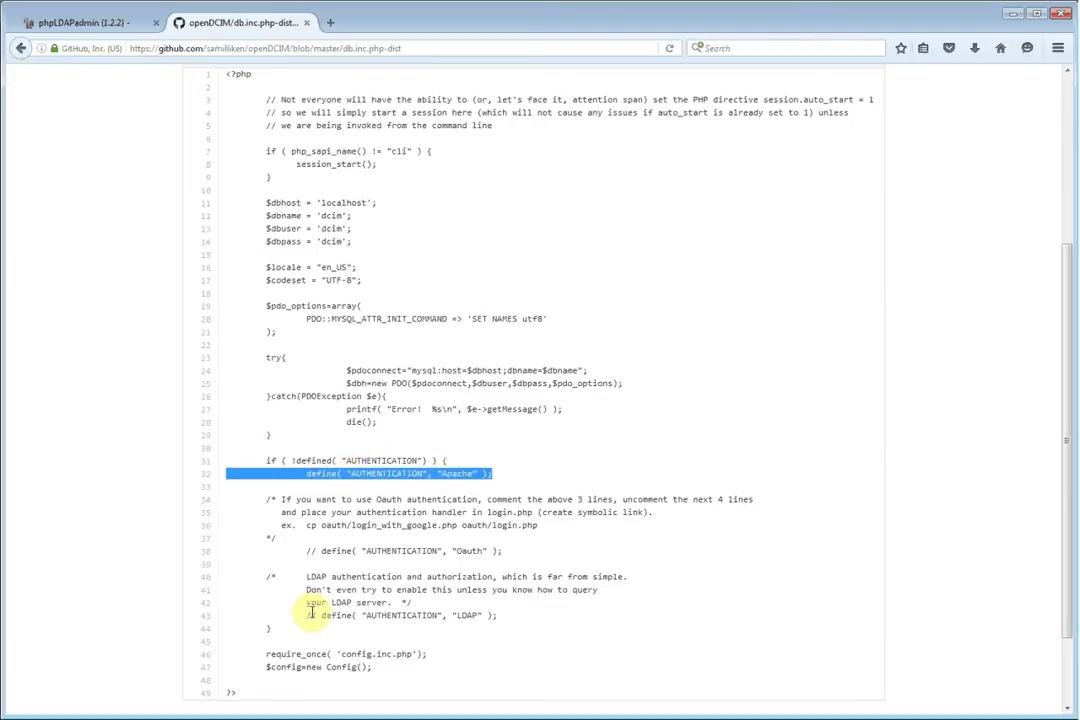
triple_click(376, 615)
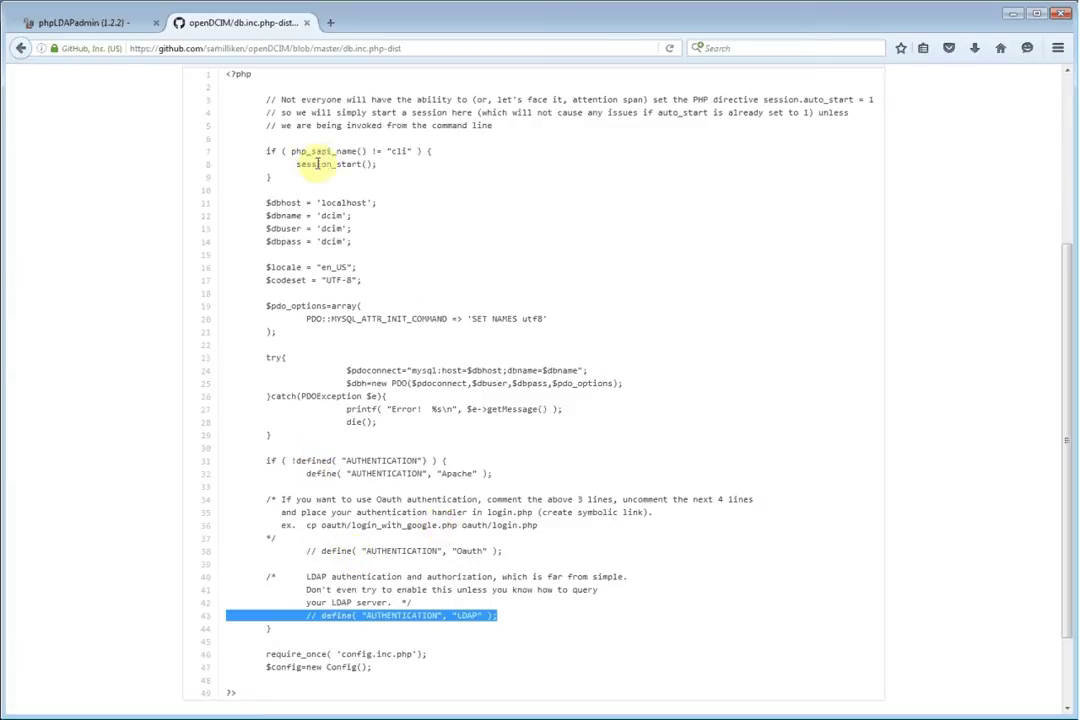
In phpLDAPadmin, view the dc=opendcim,dc=org base entry, which has o=openDCIM and 3 children
left_click(90, 23)
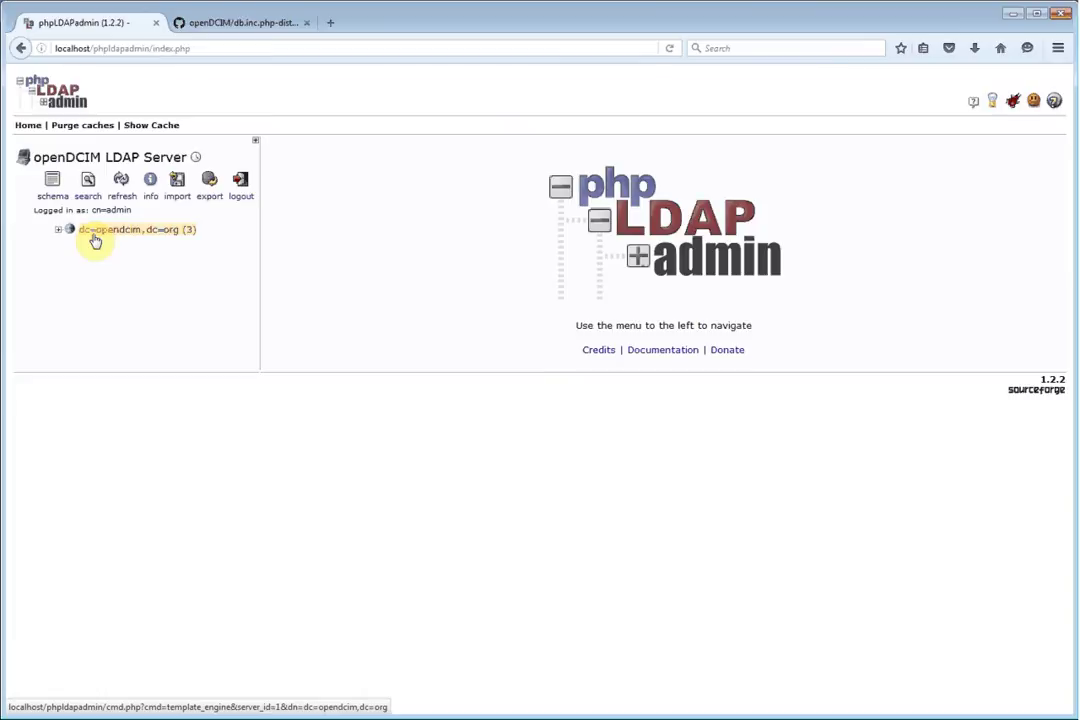
left_click(95, 238)
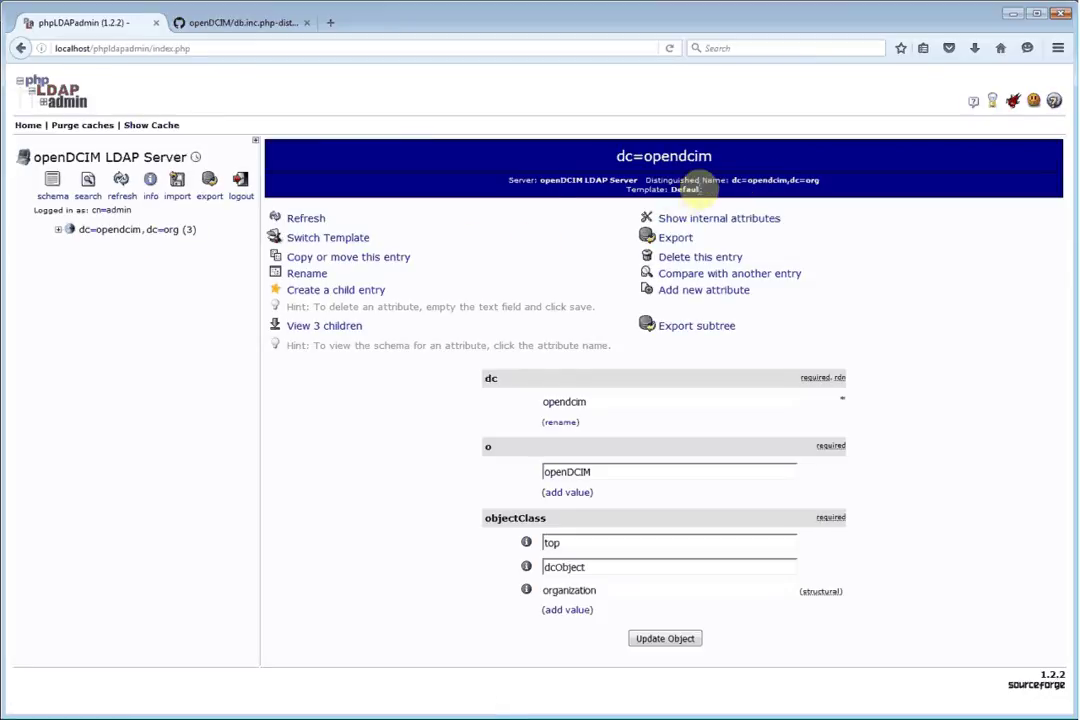
Expand dc=opendcim,dc=org and ou=users to show the eight openDCIM groups and users customer, dcim, noc
left_click(58, 230)
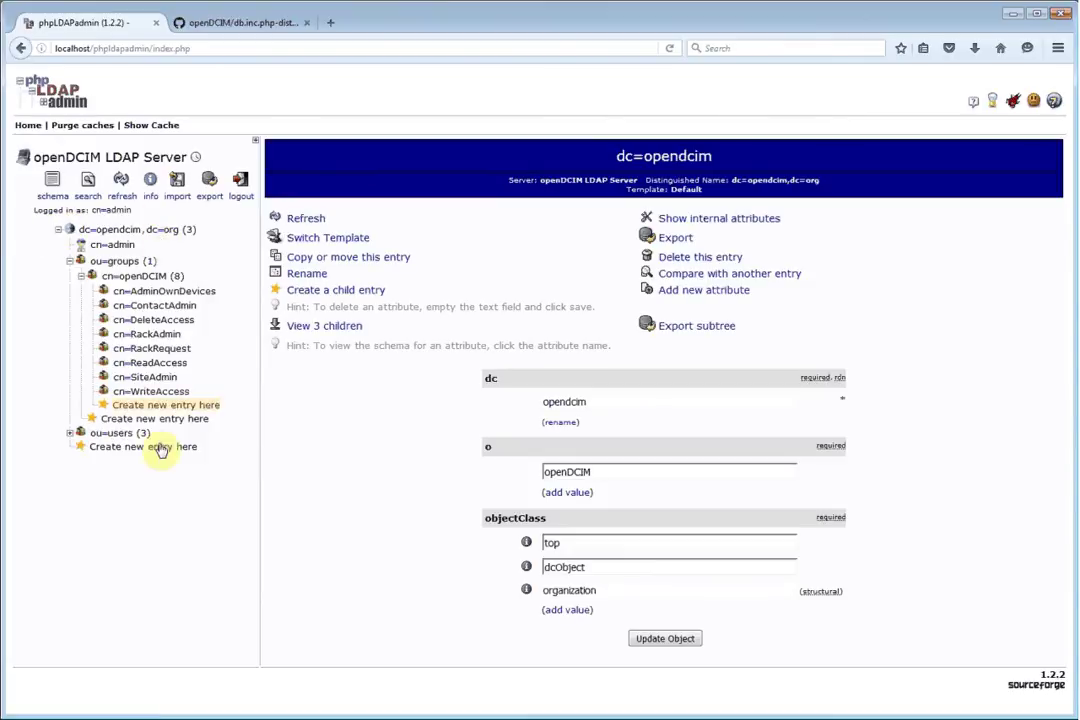
left_click(70, 434)
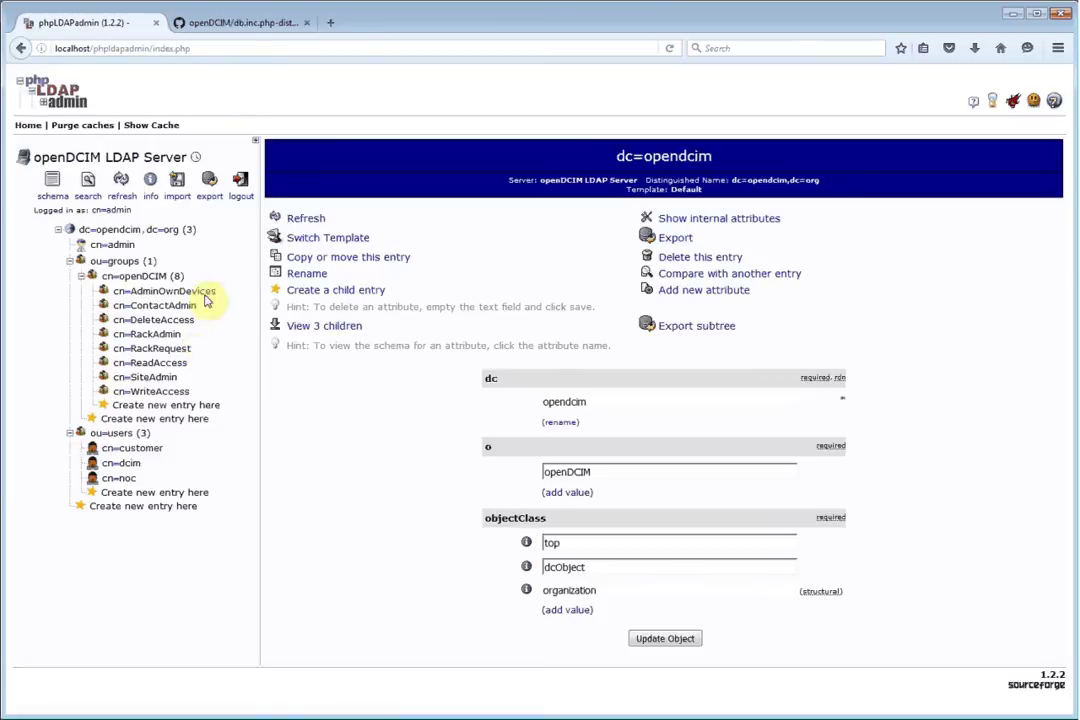
Load the localhost openDCIM bootstrap form in a new tab and enter localhost as LDAP Server
left_click(331, 24)
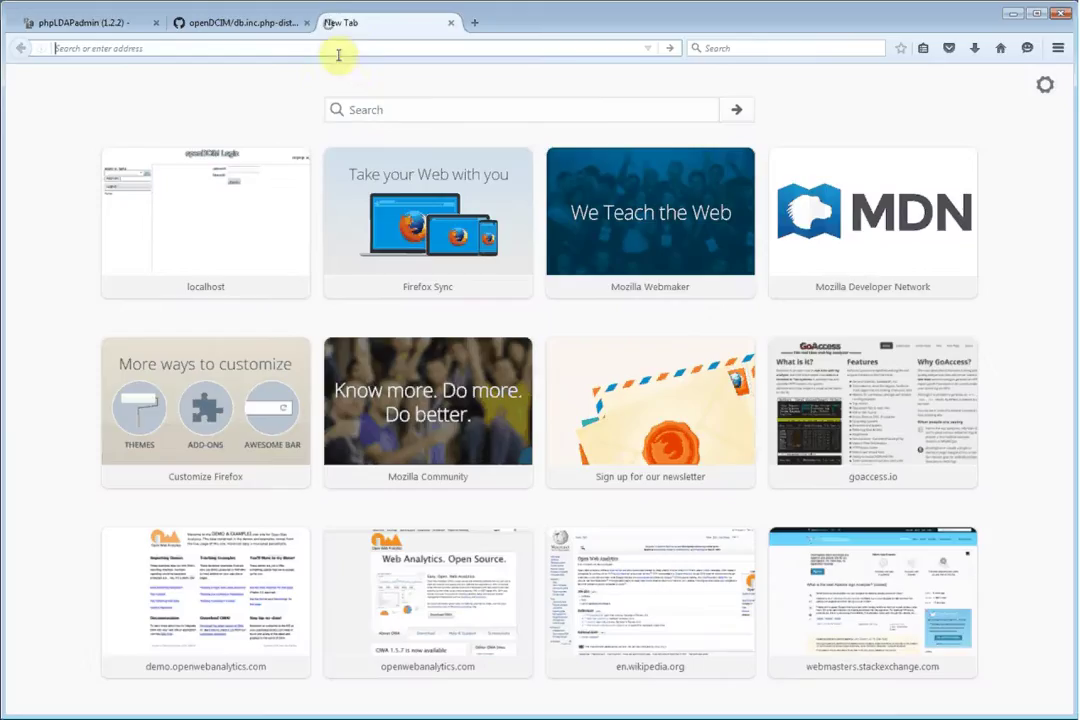
left_click(205, 195)
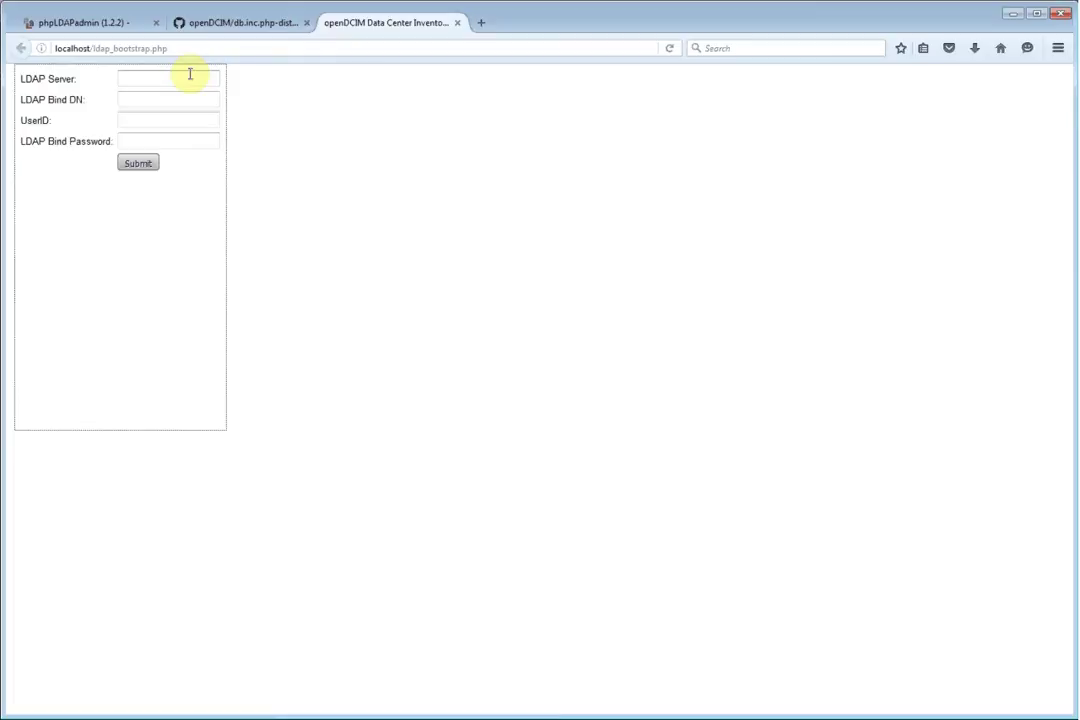
left_click(190, 74)
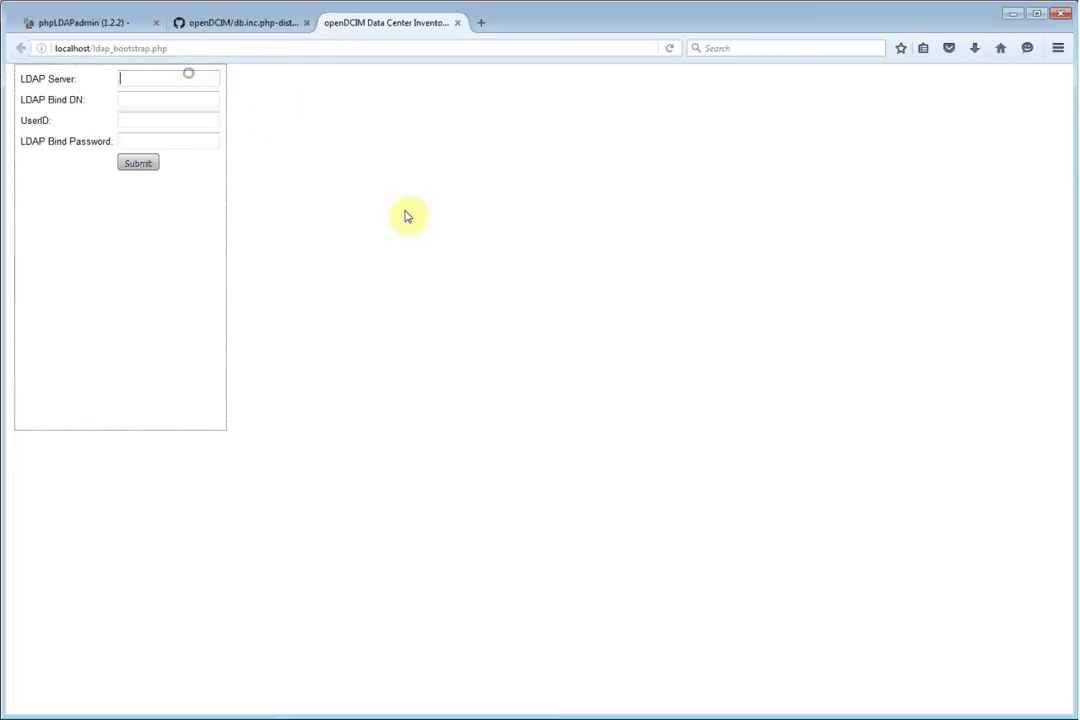
type("localh")
key("Down")
key("Return")
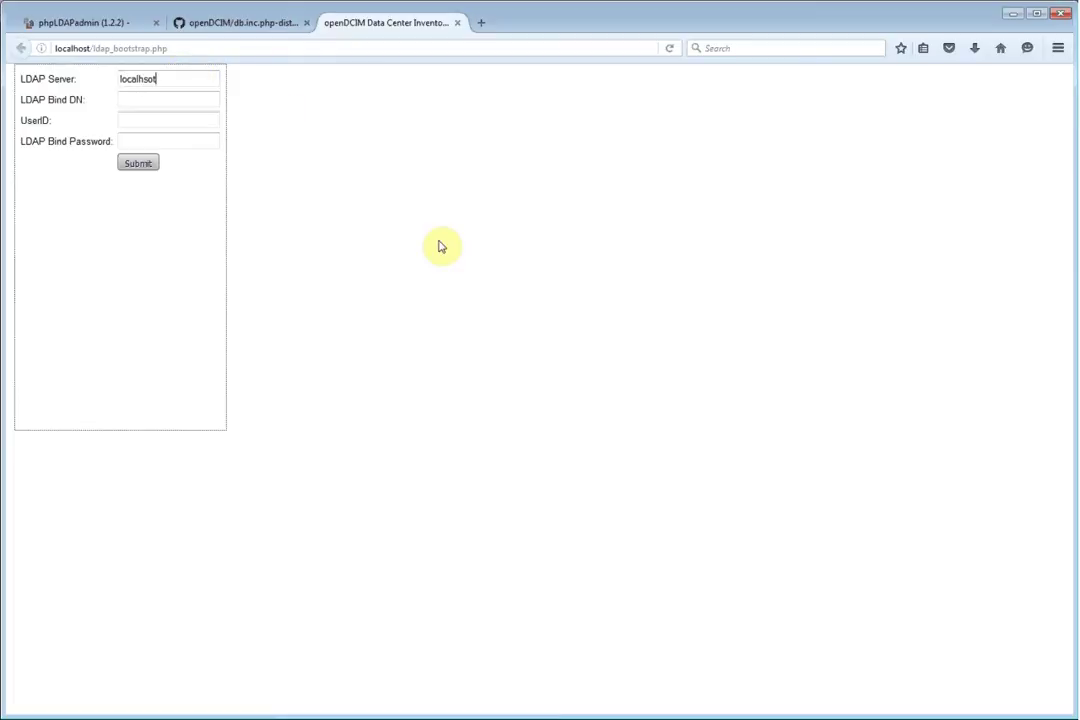
key("BackSpace")
key("BackSpace")
key("BackSpace")
type("ost")
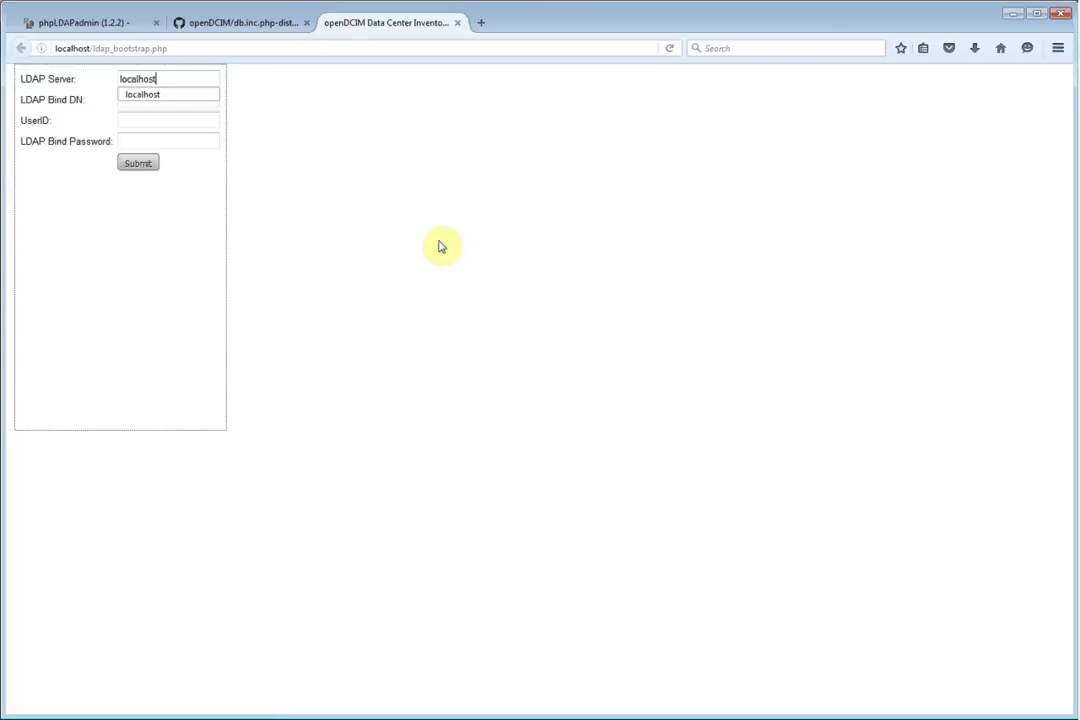
left_click(440, 245)
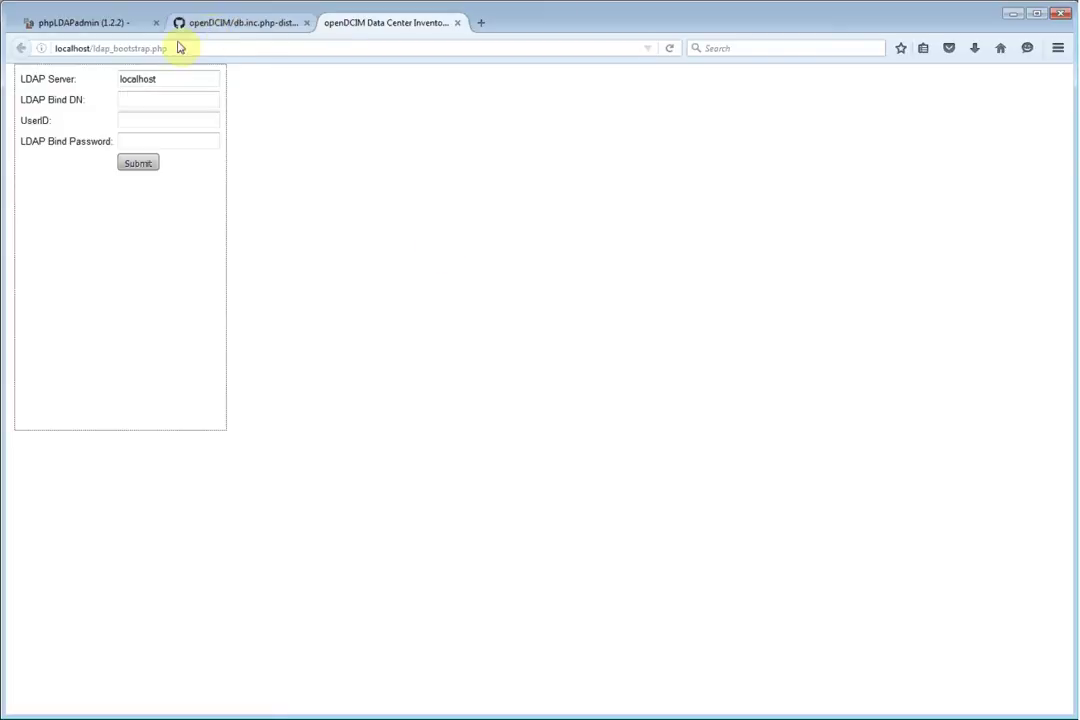
left_click(85, 31)
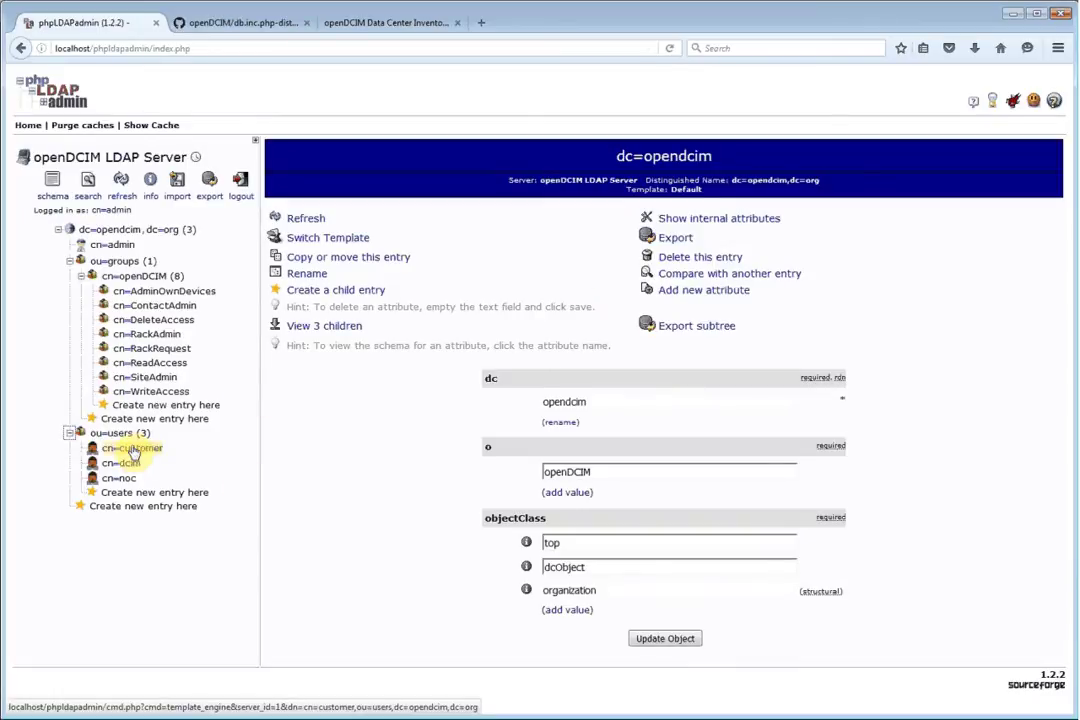
View the cn=dcim user under ou=users and copy its distinguished name from the entry header
left_click(130, 478)
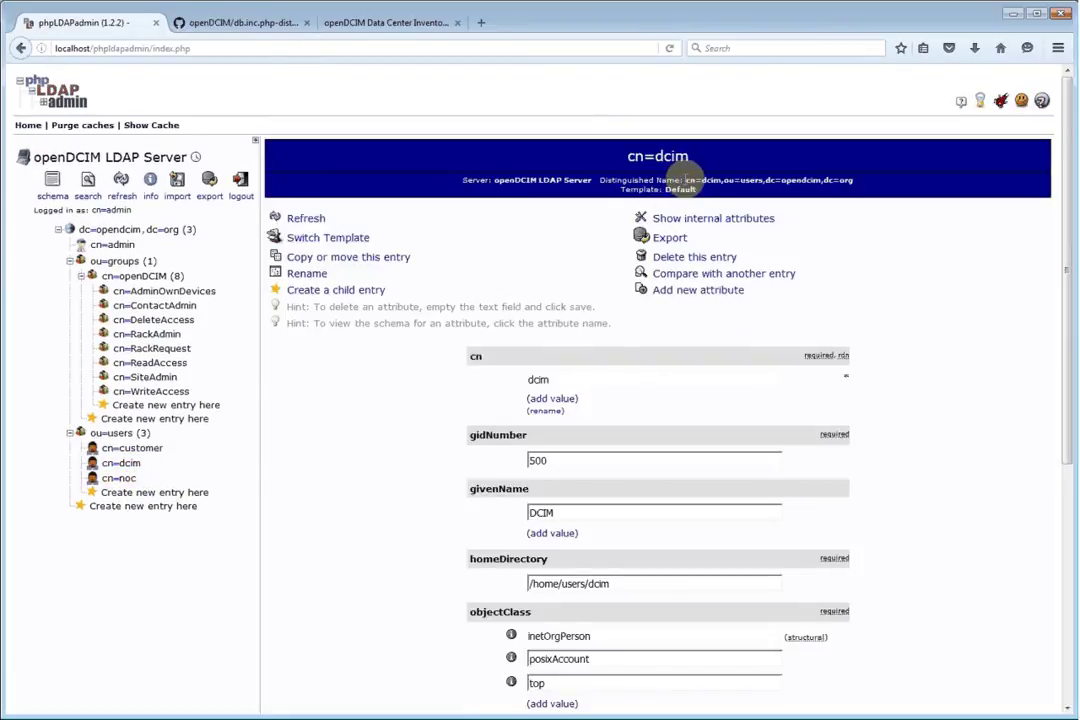
left_click_drag(686, 179, 857, 181)
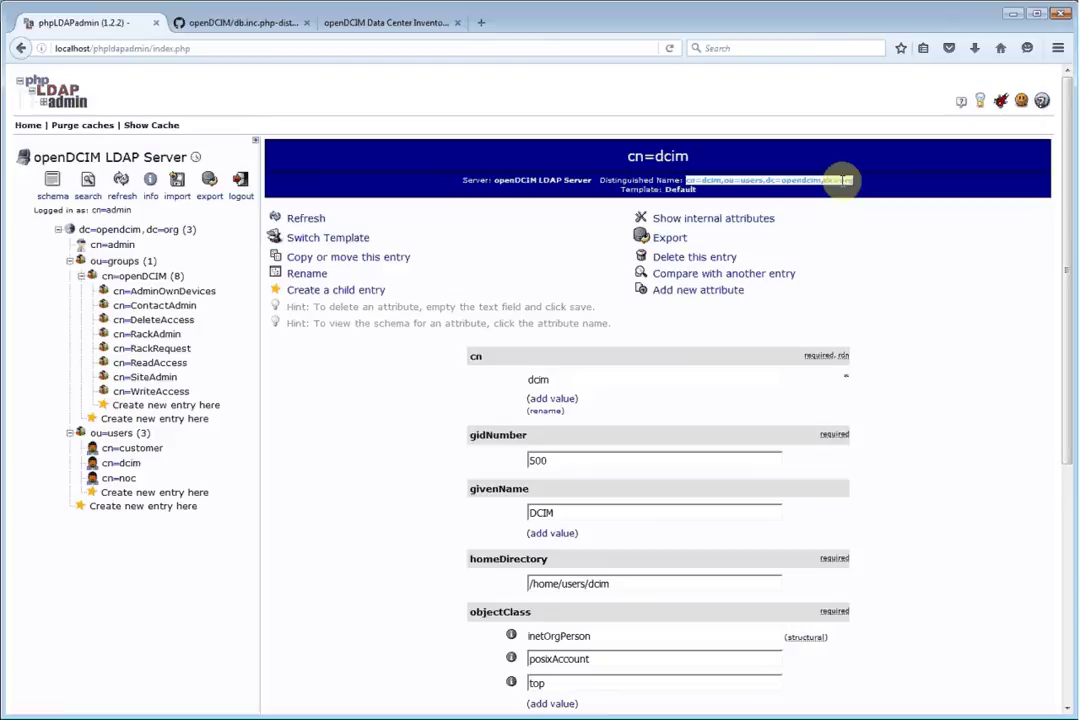
right_click(842, 183)
left_click(876, 193)
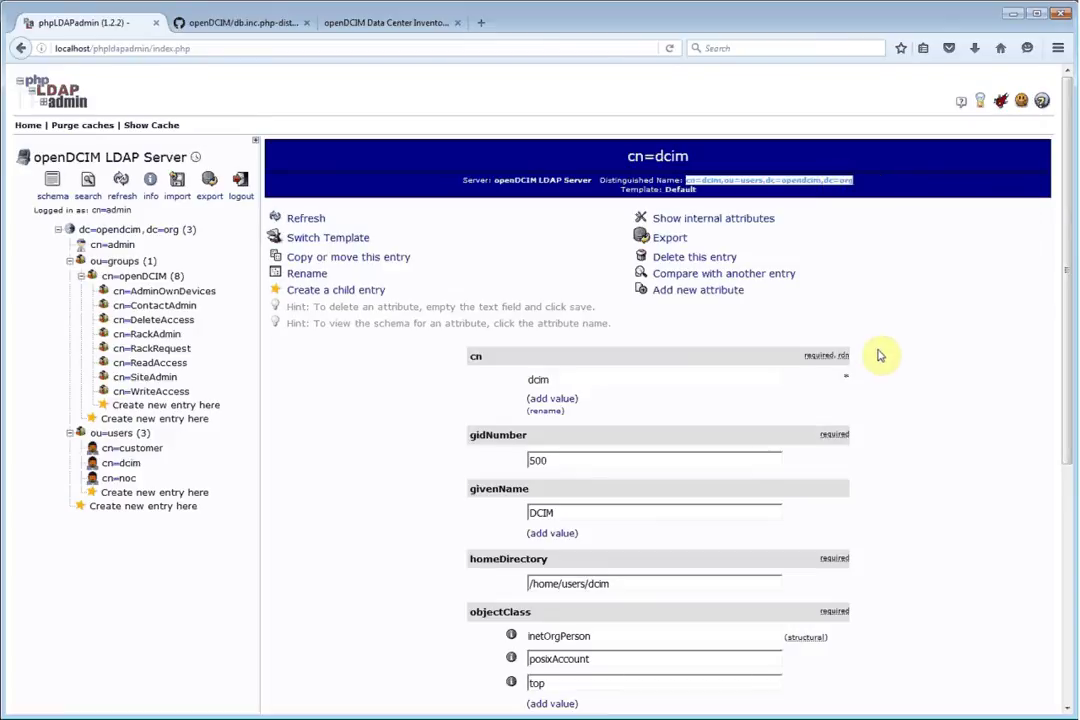
left_click(360, 24)
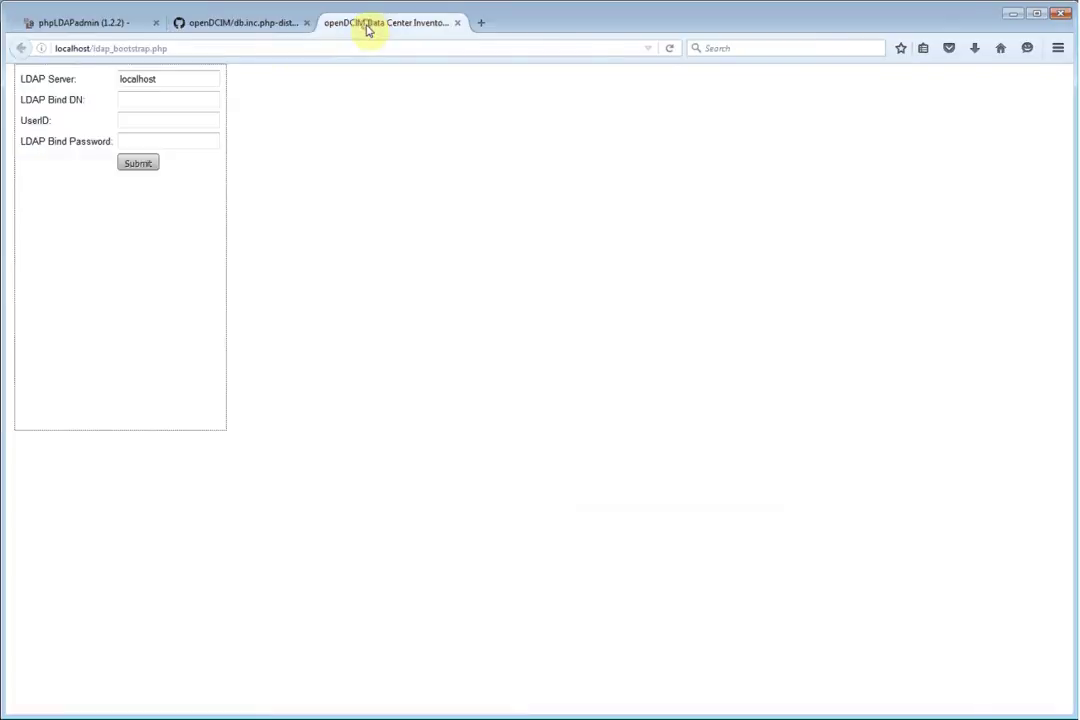
Paste the dcim user's distinguished name into the LDAP Bind DN field
left_click(159, 104)
right_click(160, 104)
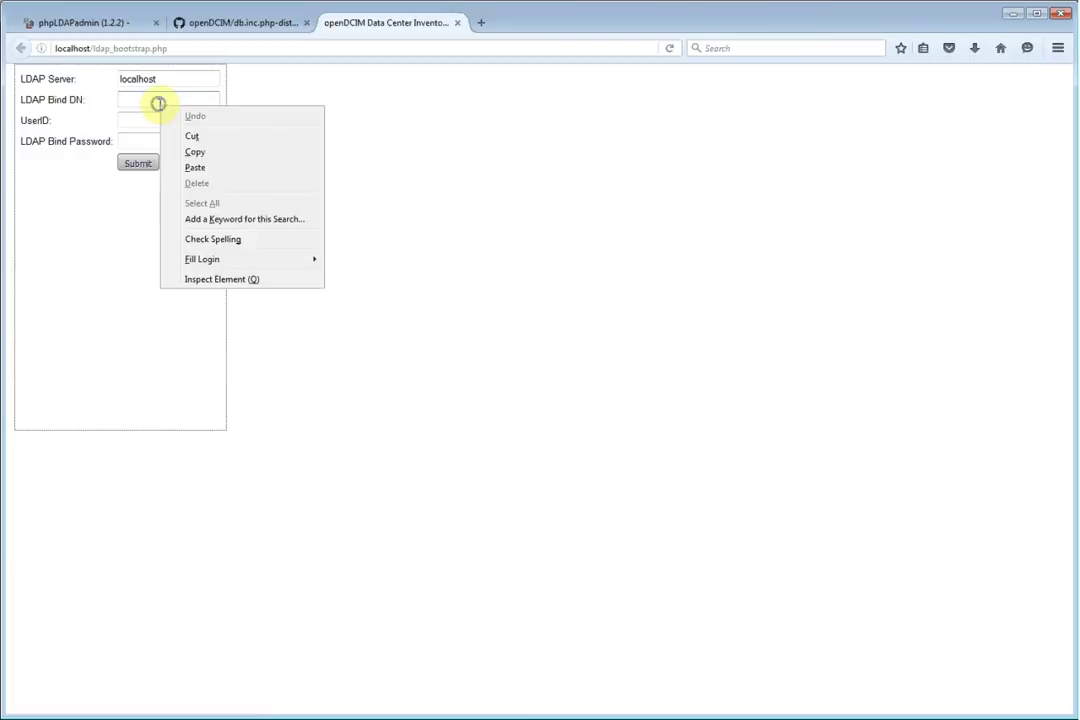
left_click(200, 168)
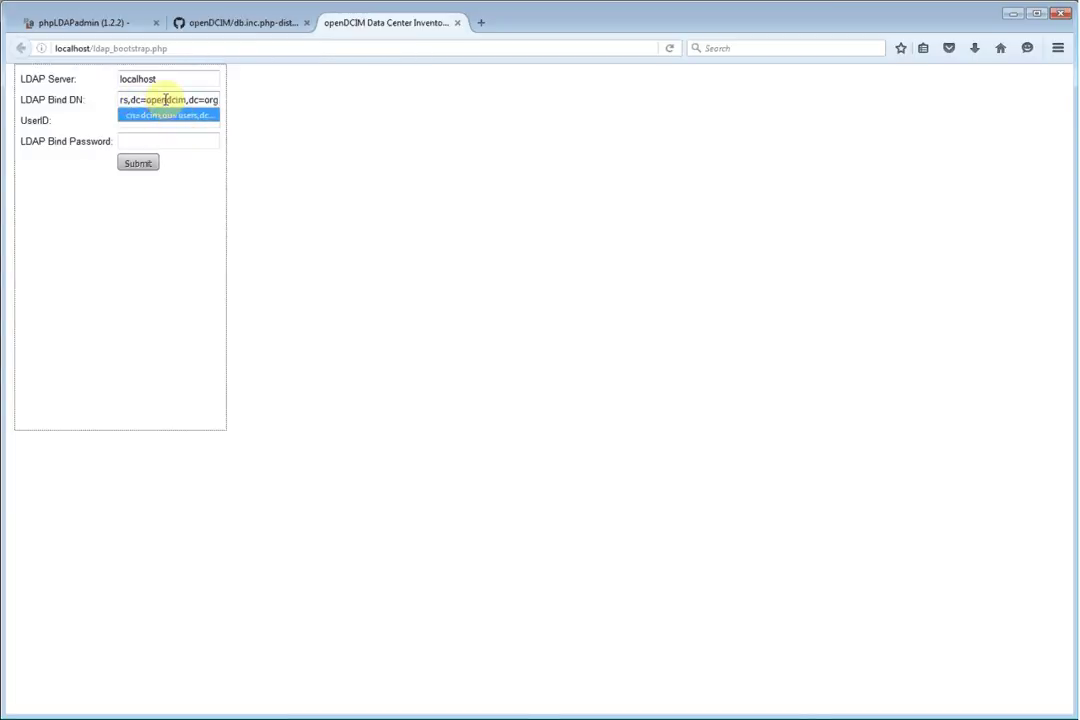
left_click(347, 142)
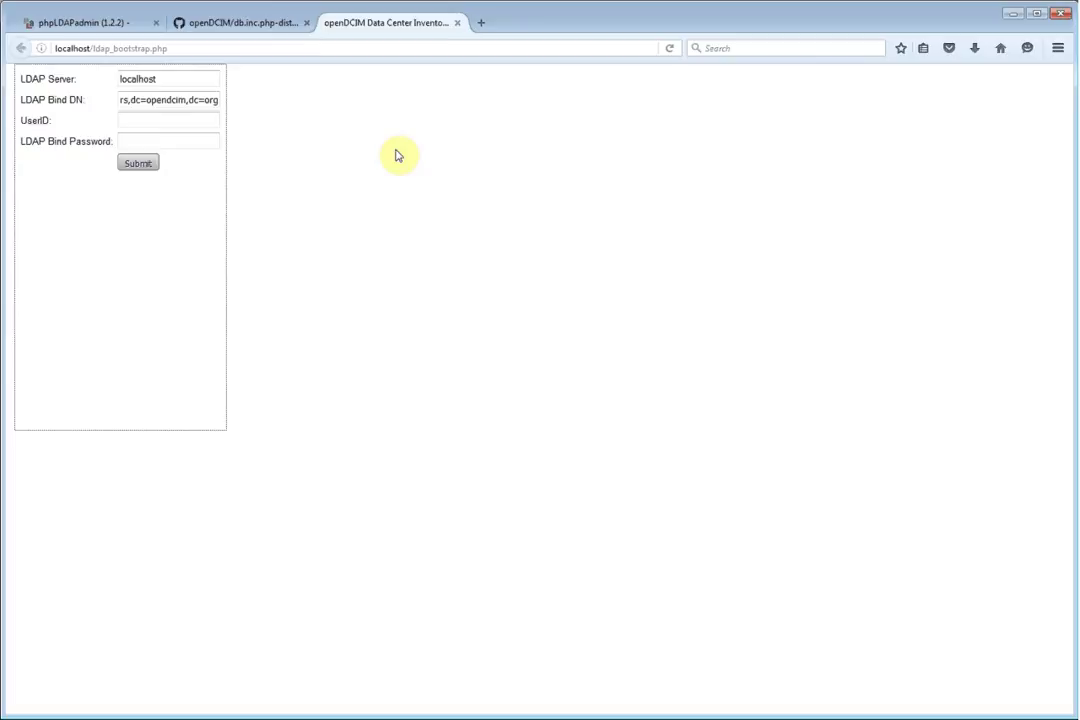
Enter UserID dcim and the bind password, then submit the LDAP bootstrap form
left_click(184, 120)
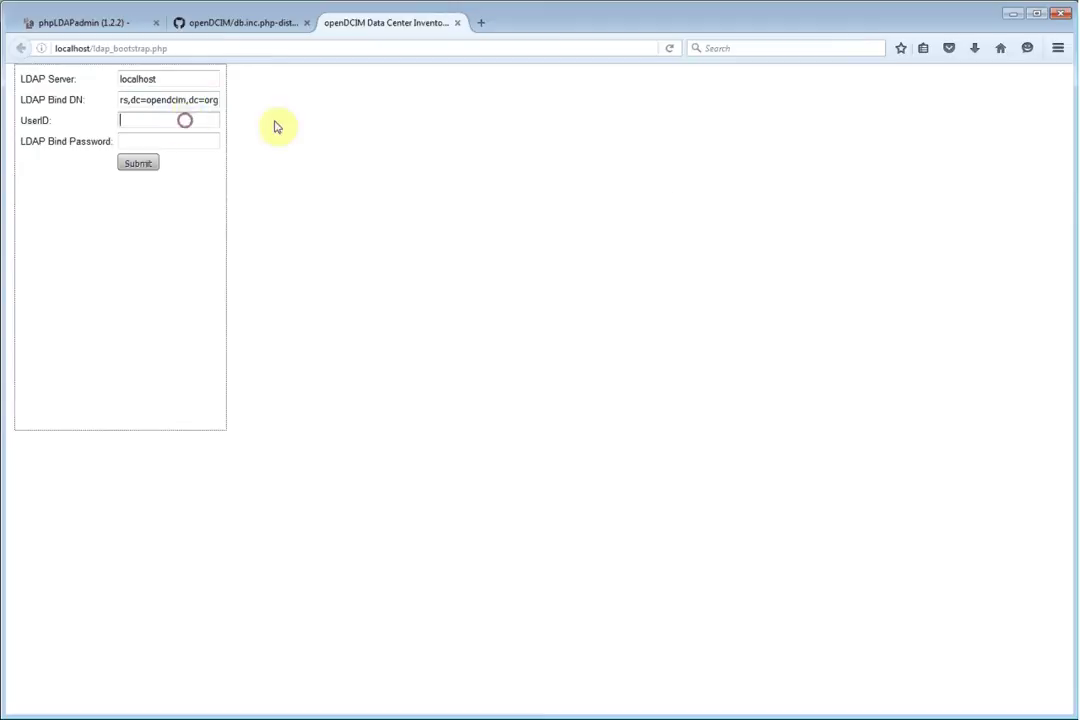
type("dcim")
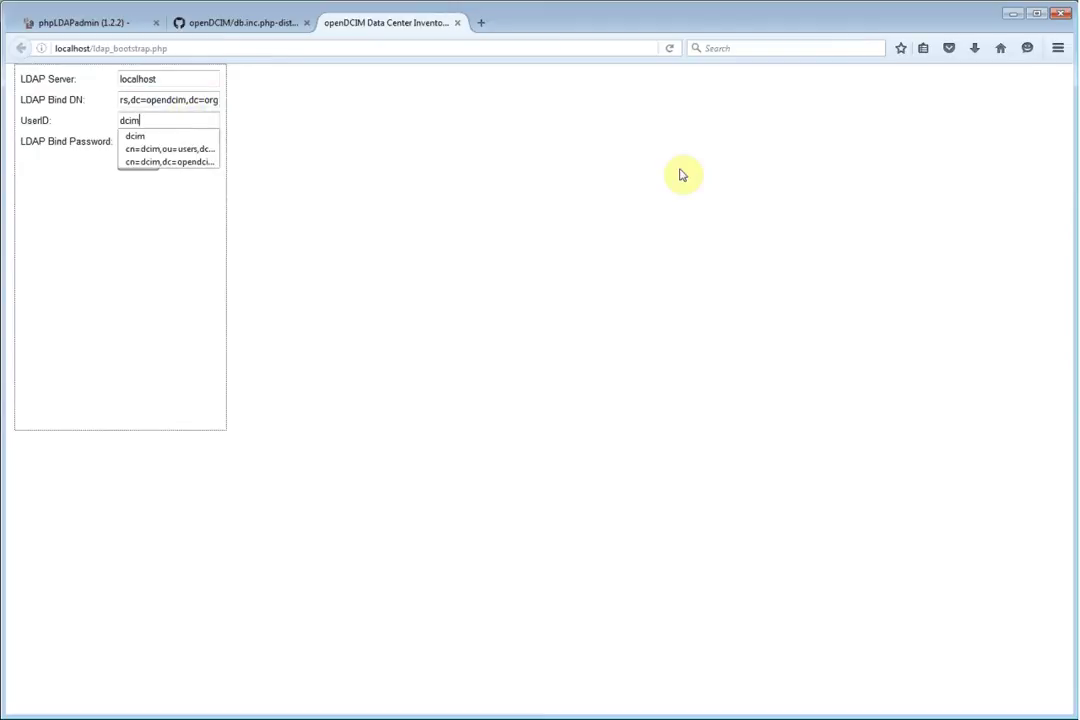
left_click(677, 171)
left_click(200, 139)
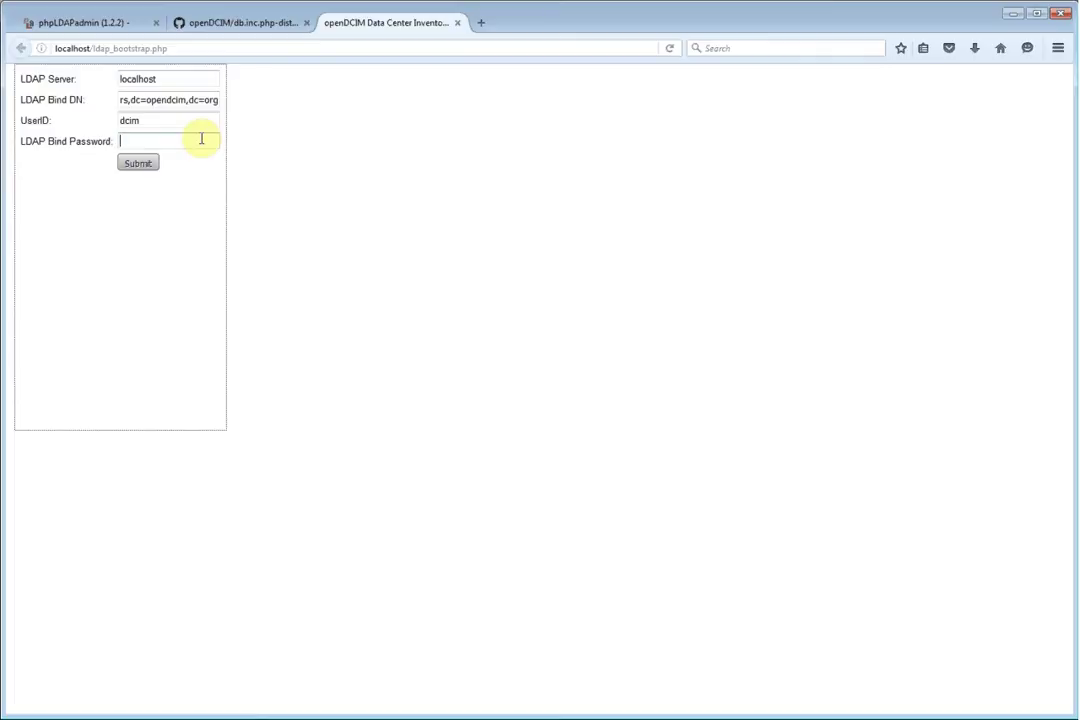
type("dcim")
left_click(144, 164)
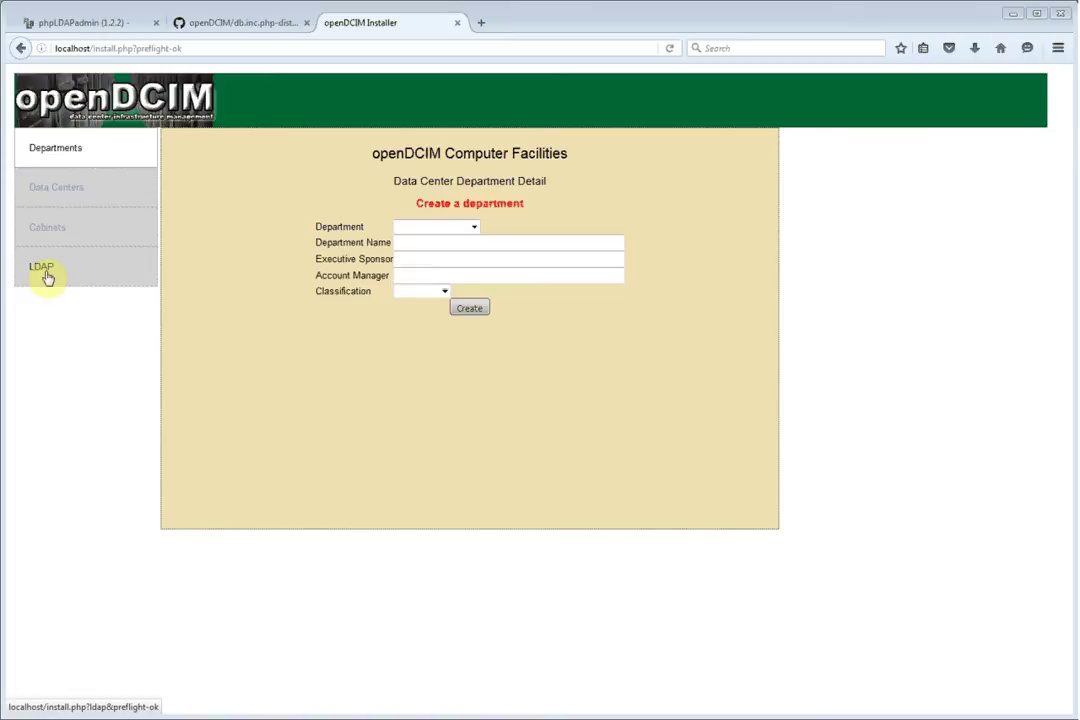
Create a department named IT with classification ITS
left_click(469, 240)
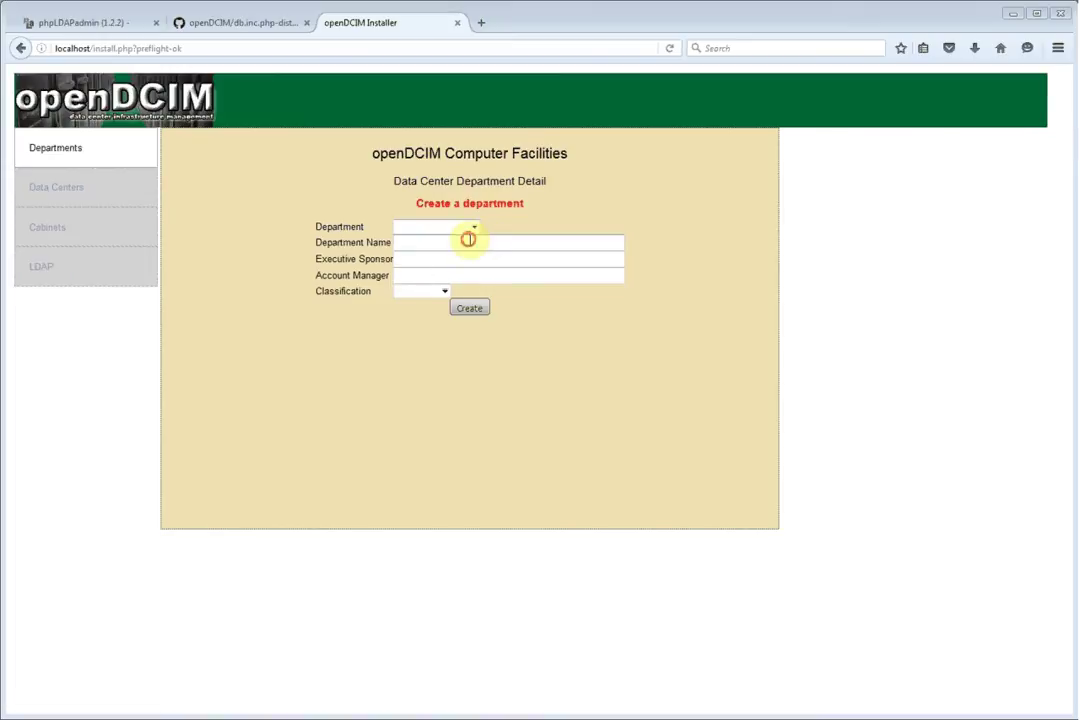
type("IT")
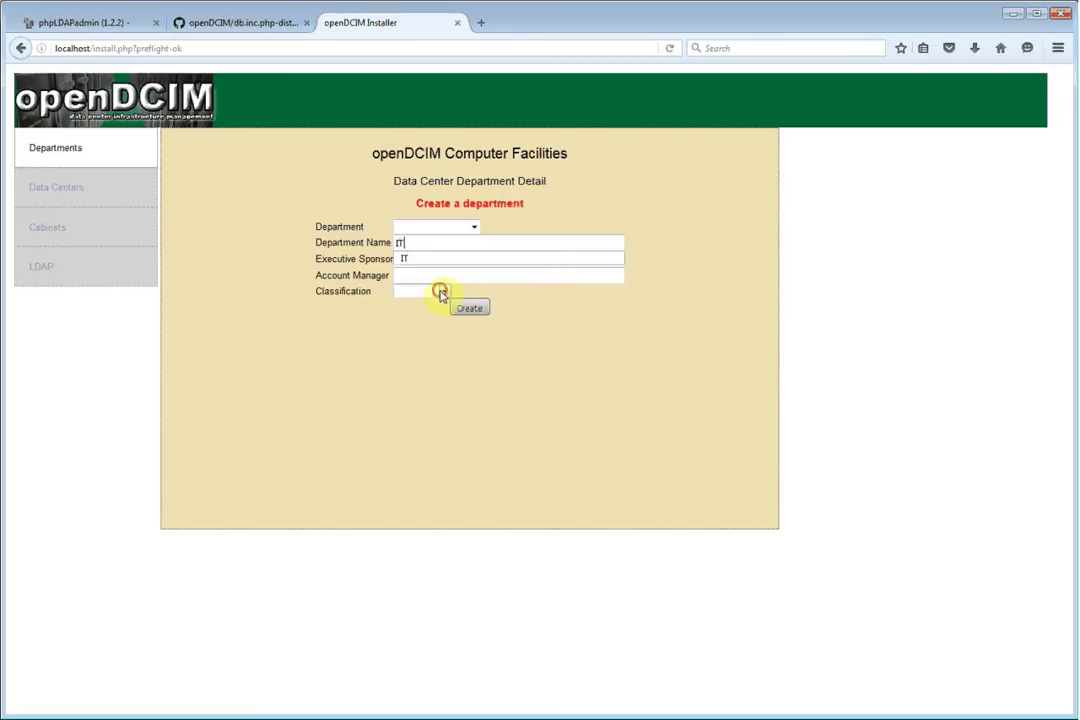
left_click(441, 291)
left_click(414, 306)
left_click(472, 310)
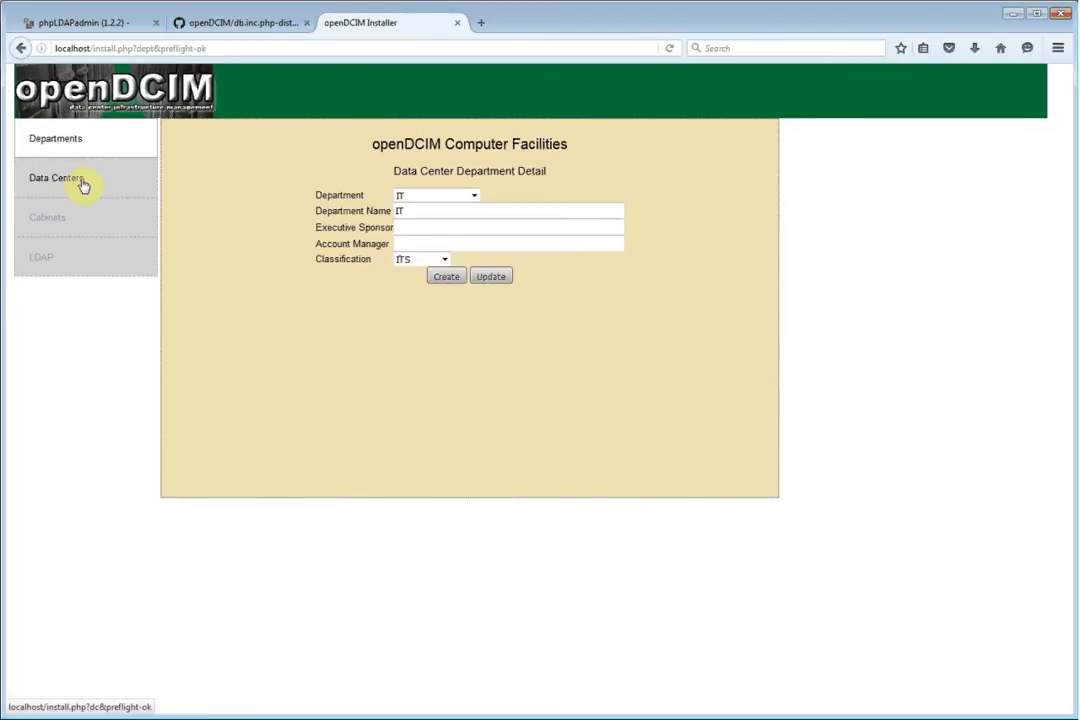
Create data center DC1 with 1500 square feet and drawing URL example.png
left_click(72, 178)
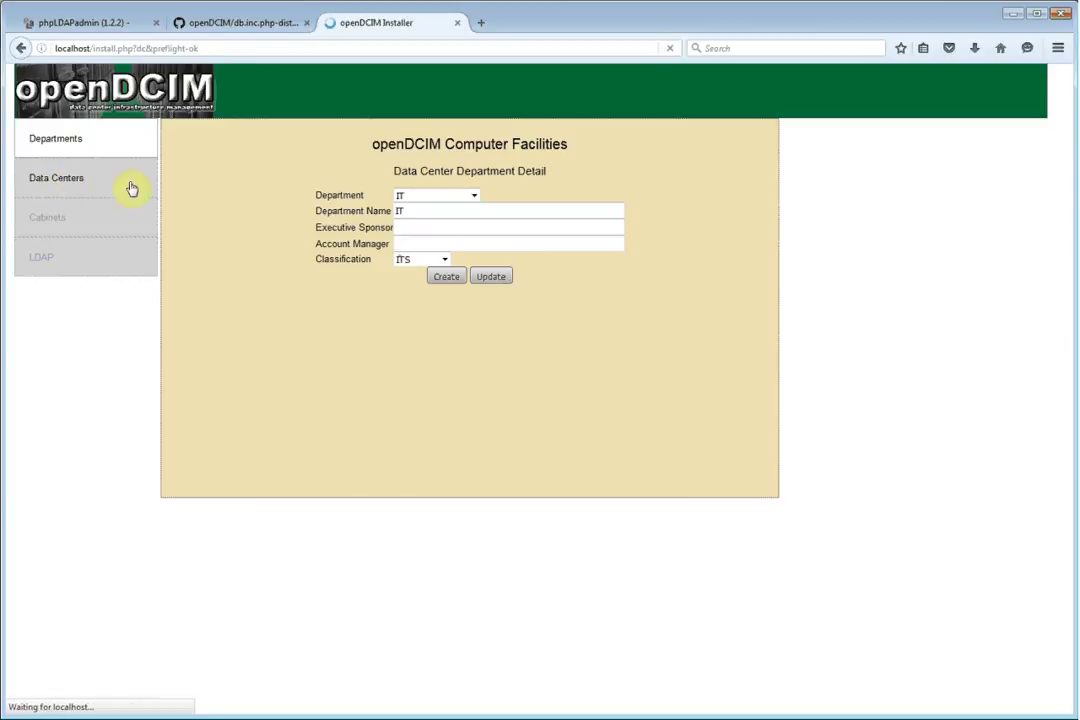
left_click(378, 232)
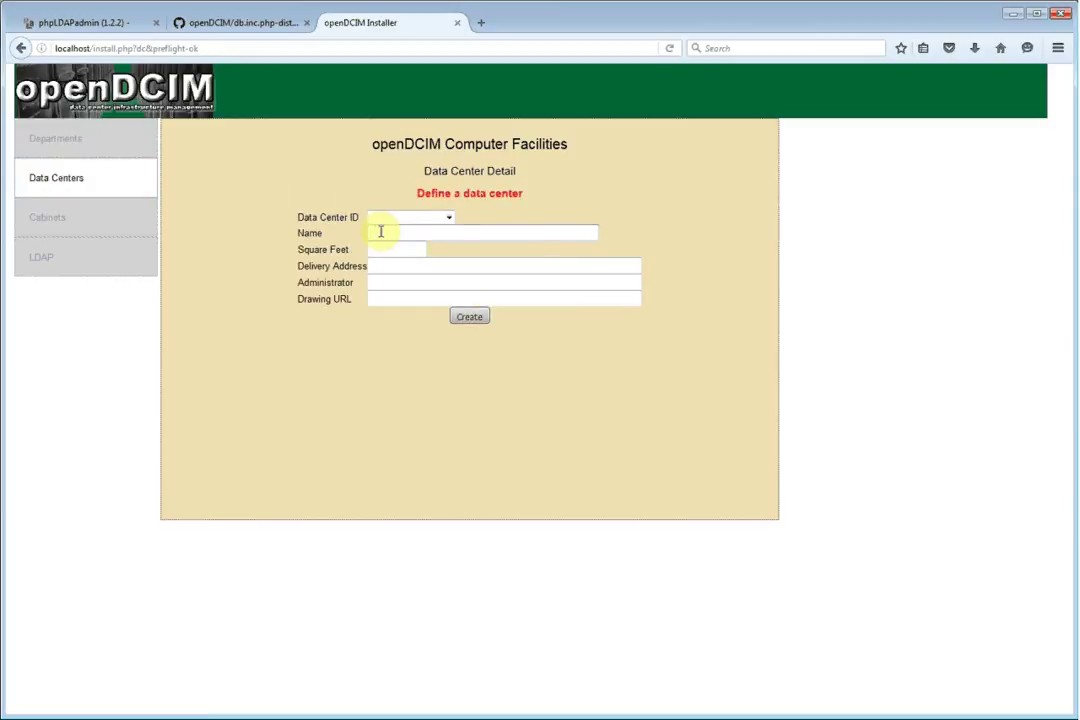
type("DC1")
key("Tab")
type("1500")
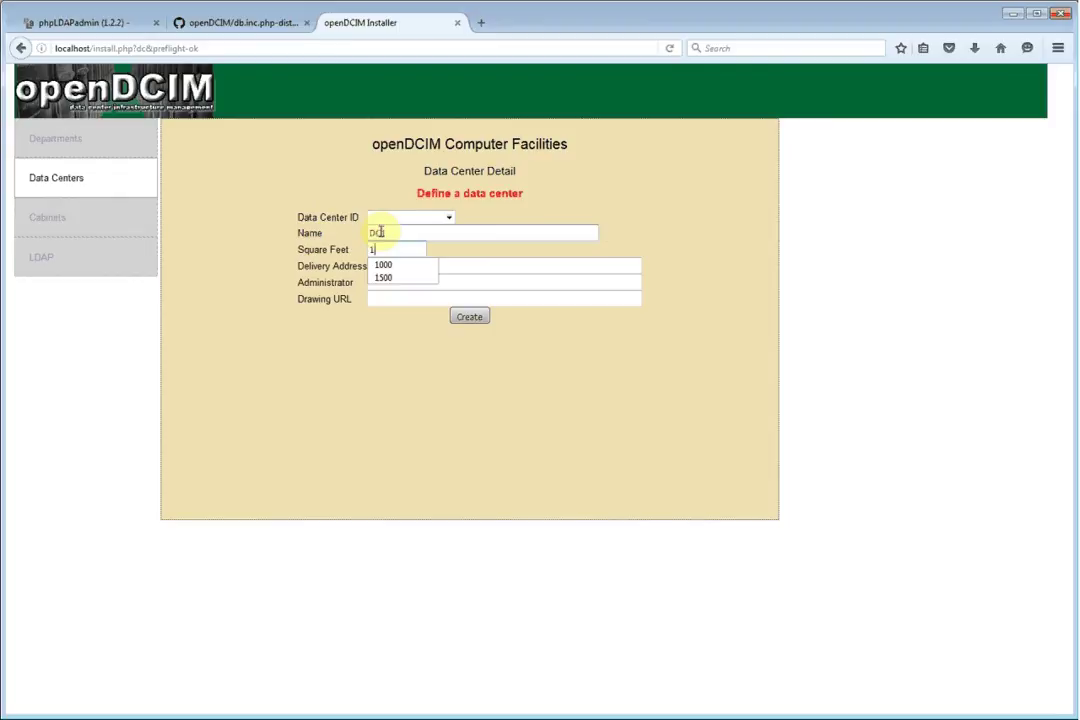
key("Tab")
key("Tab")
key("Tab")
type("exampl.")
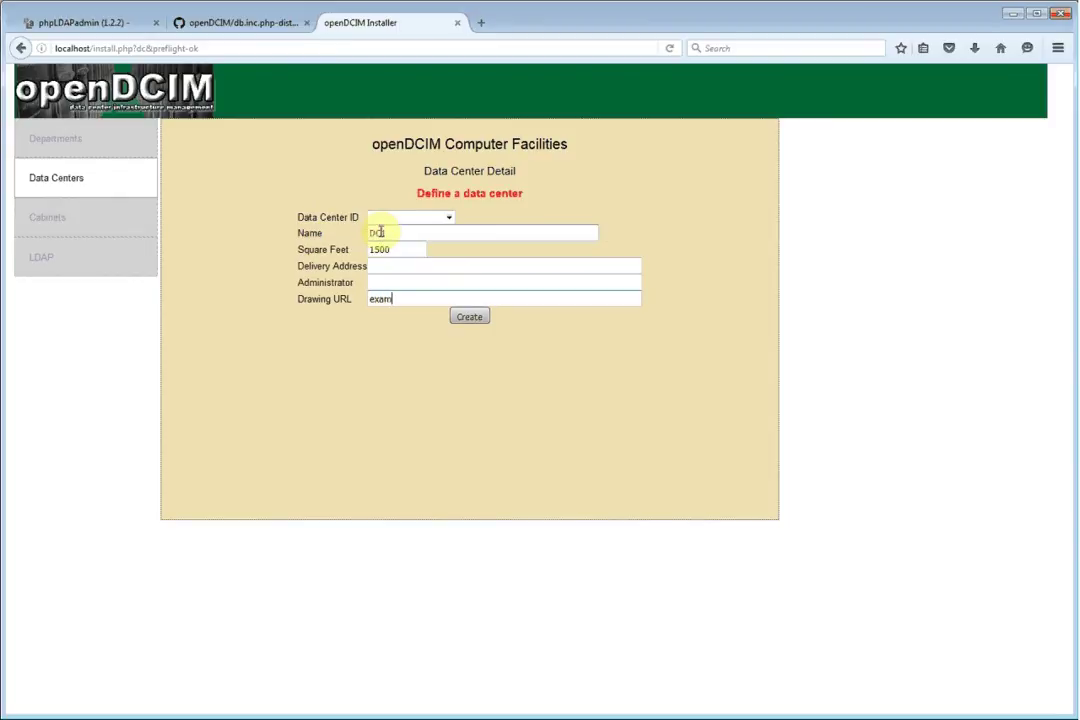
key("BackSpace")
type("e.png")
left_click(467, 318)
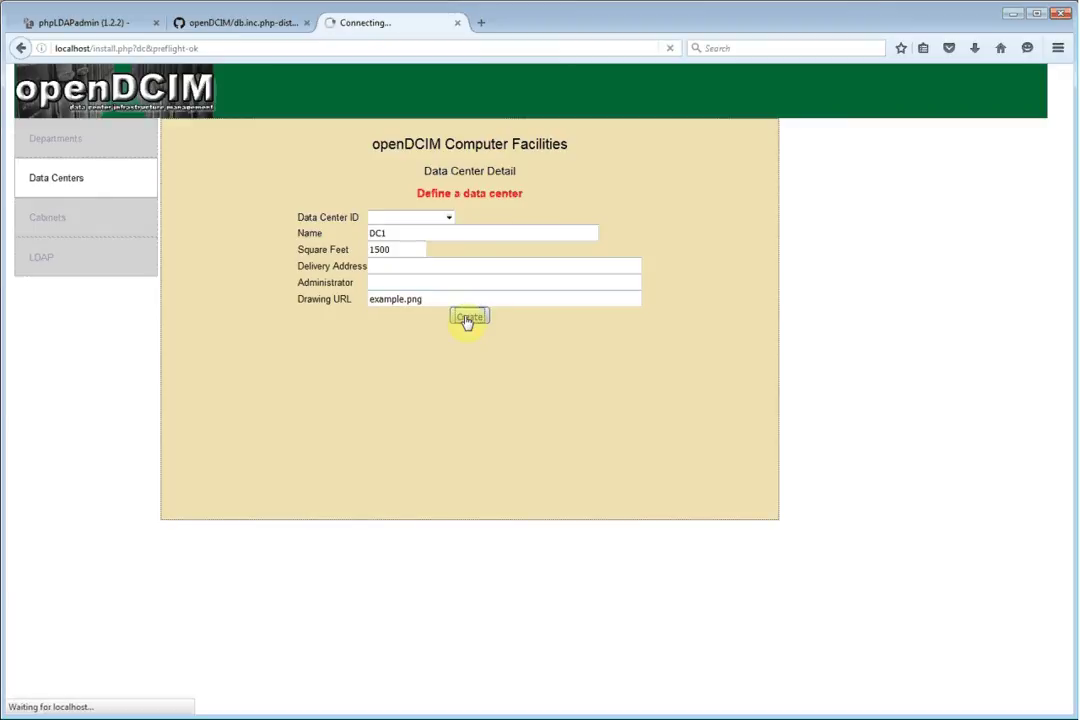
left_click(40, 218)
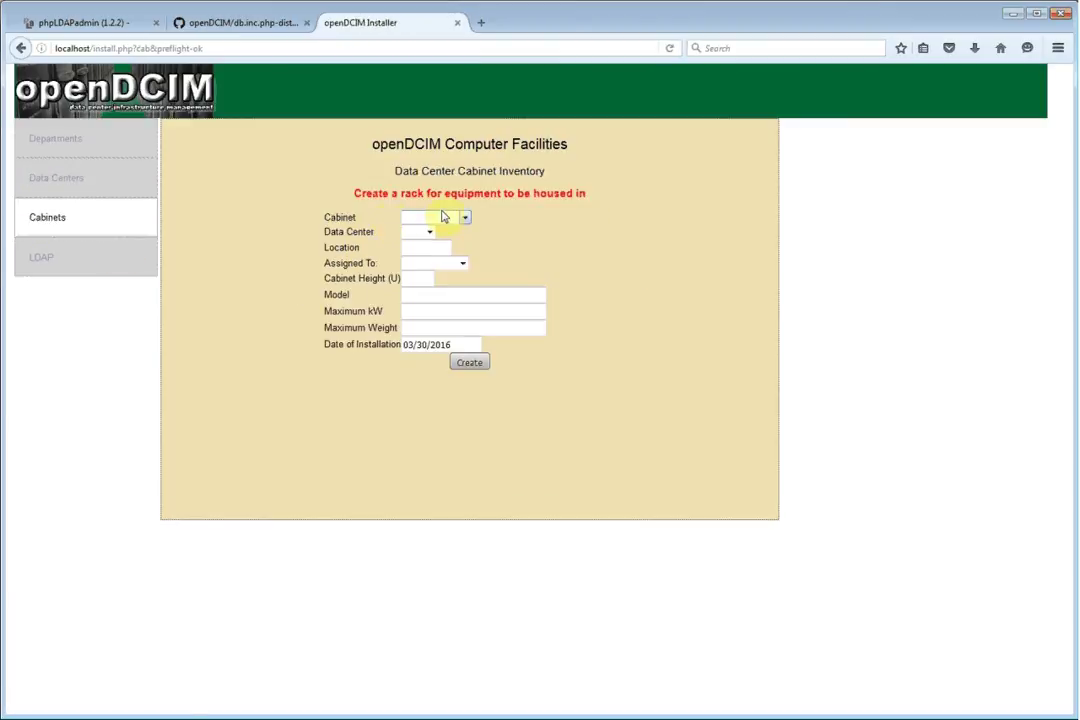
Start a new cabinet in DC1 at location AB04, assigned to General Use
left_click(415, 231)
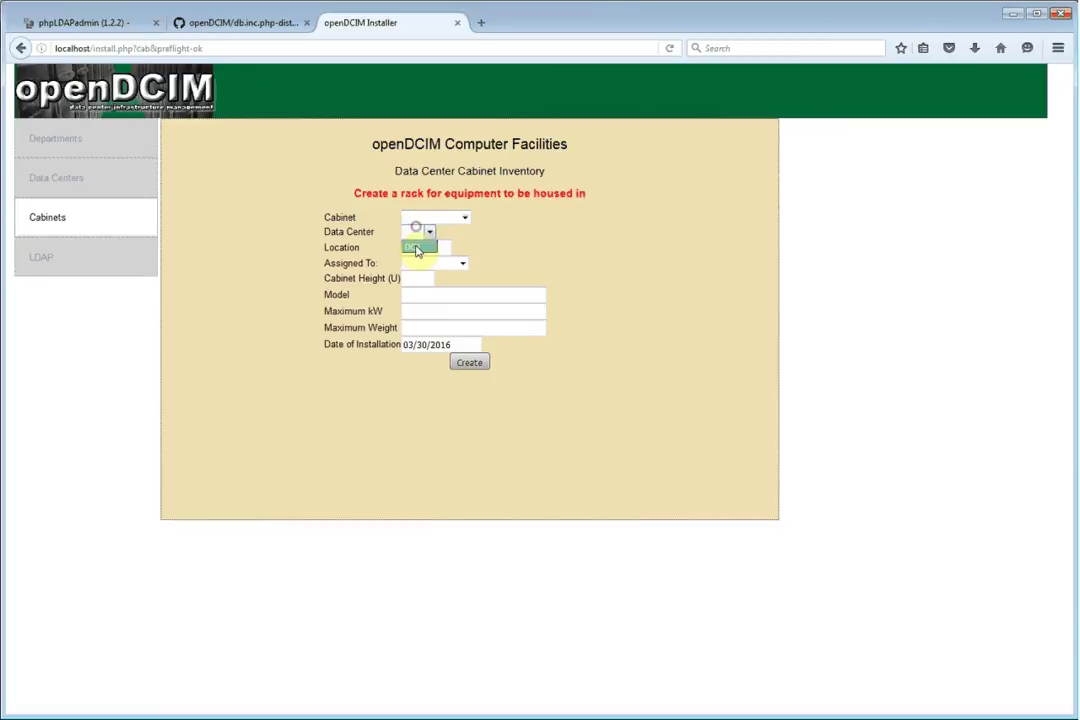
left_click(416, 247)
left_click(416, 247)
type("AB04")
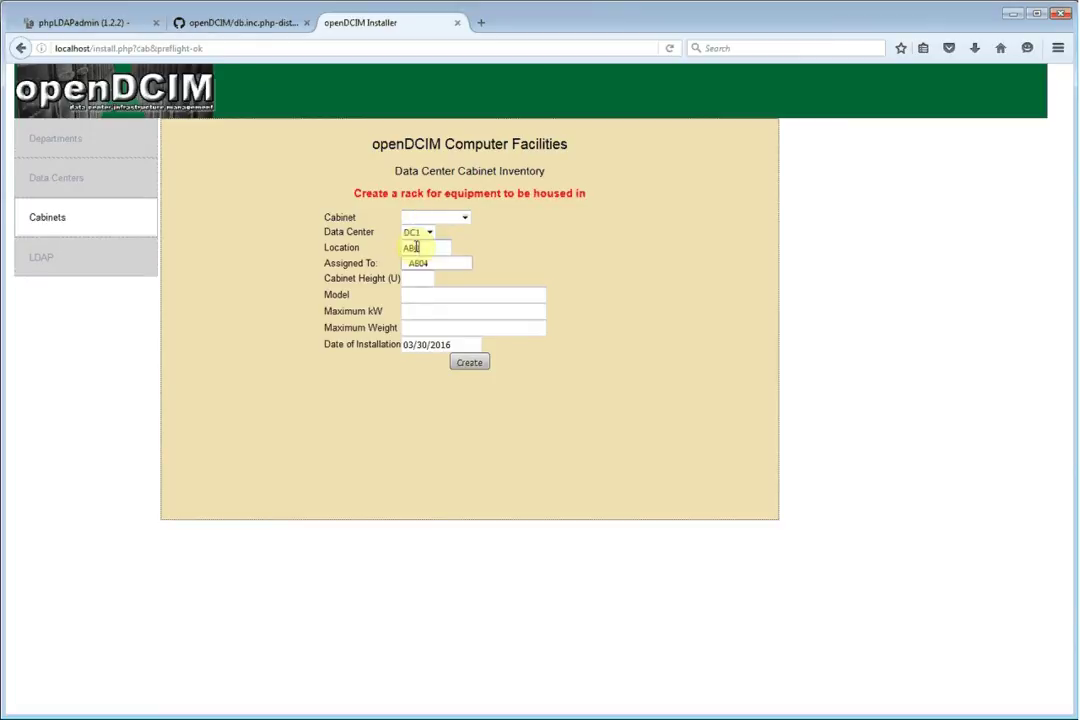
key("Tab")
key("Down")
key("Tab")
key("Tab")
type("42")
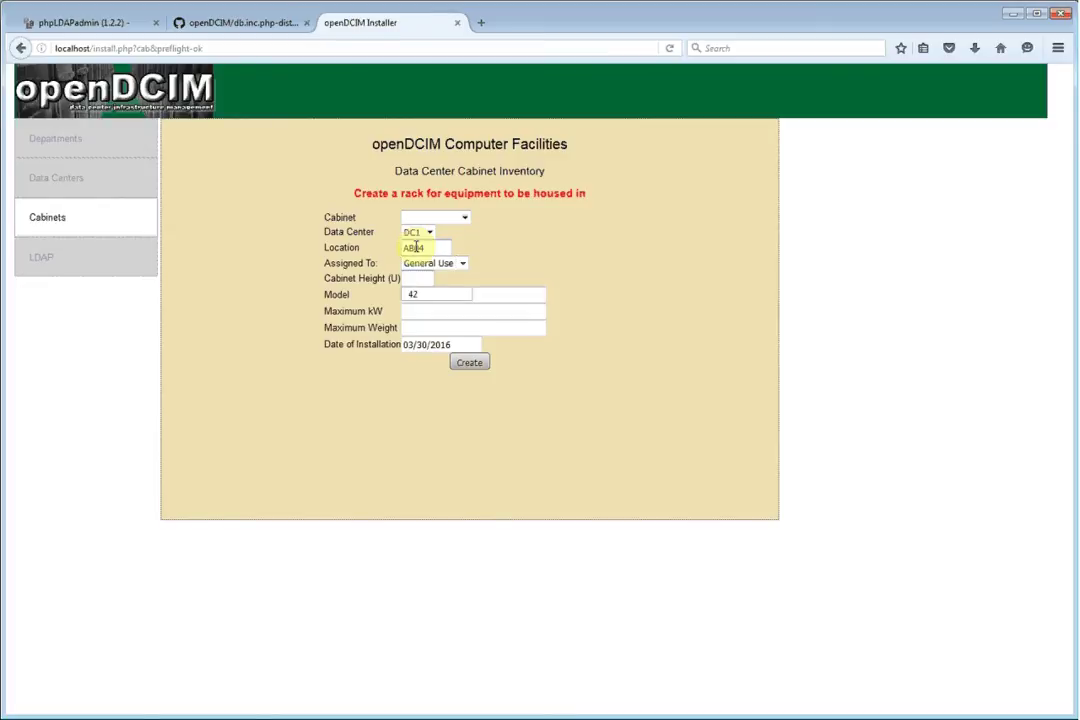
key("Tab")
key("Tab")
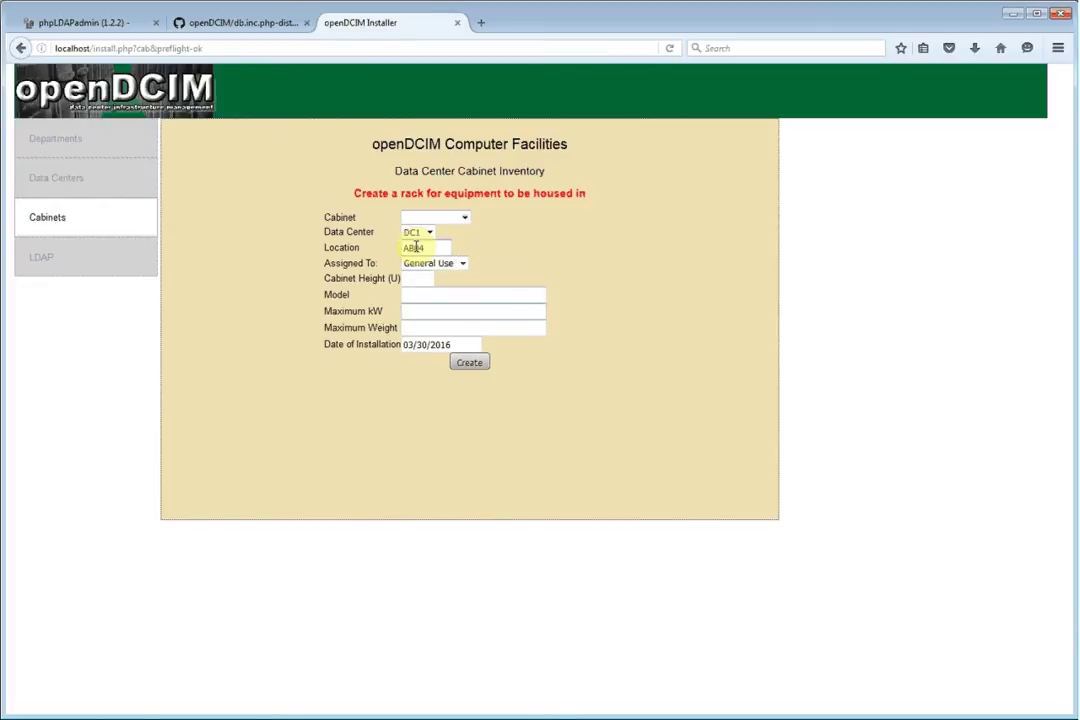
key("Tab")
key("Down")
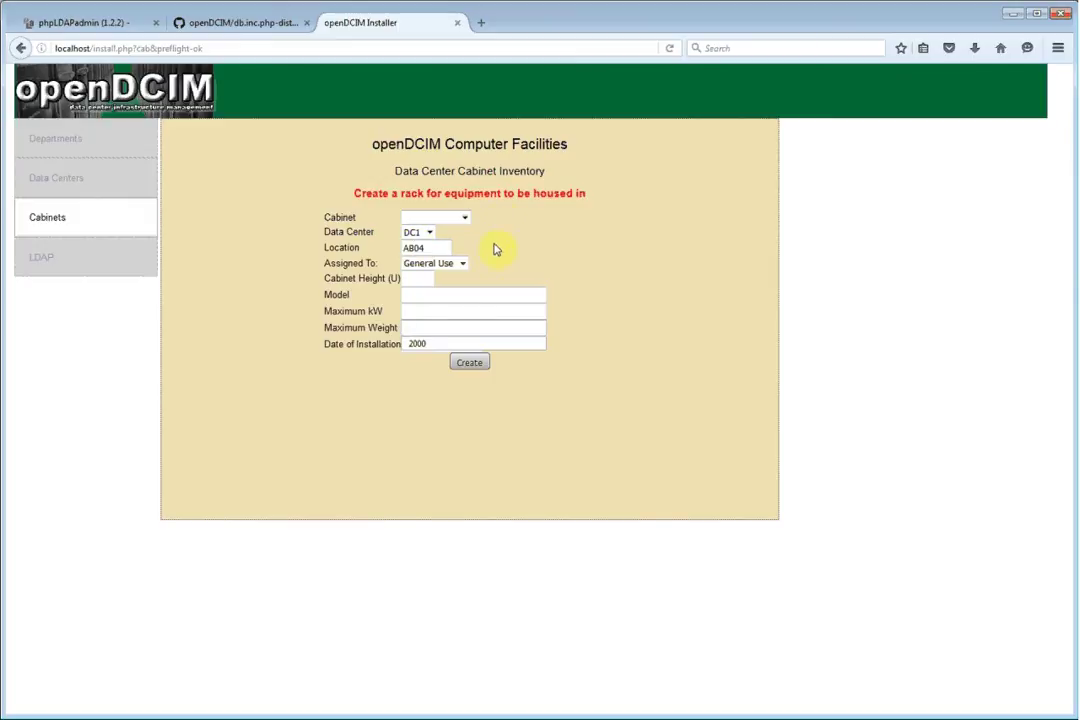
key("Tab")
Give cabinet AB04 maximum kW 8.6 and maximum weight 2000, and create it
left_click(440, 313)
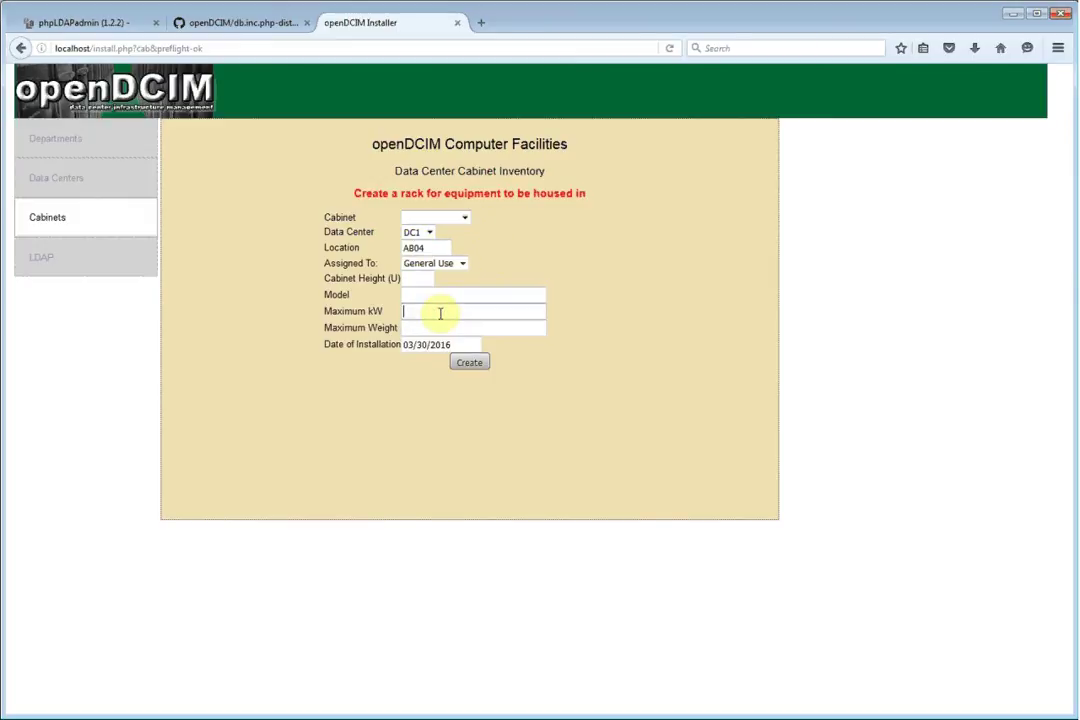
type("8.6")
key("Tab")
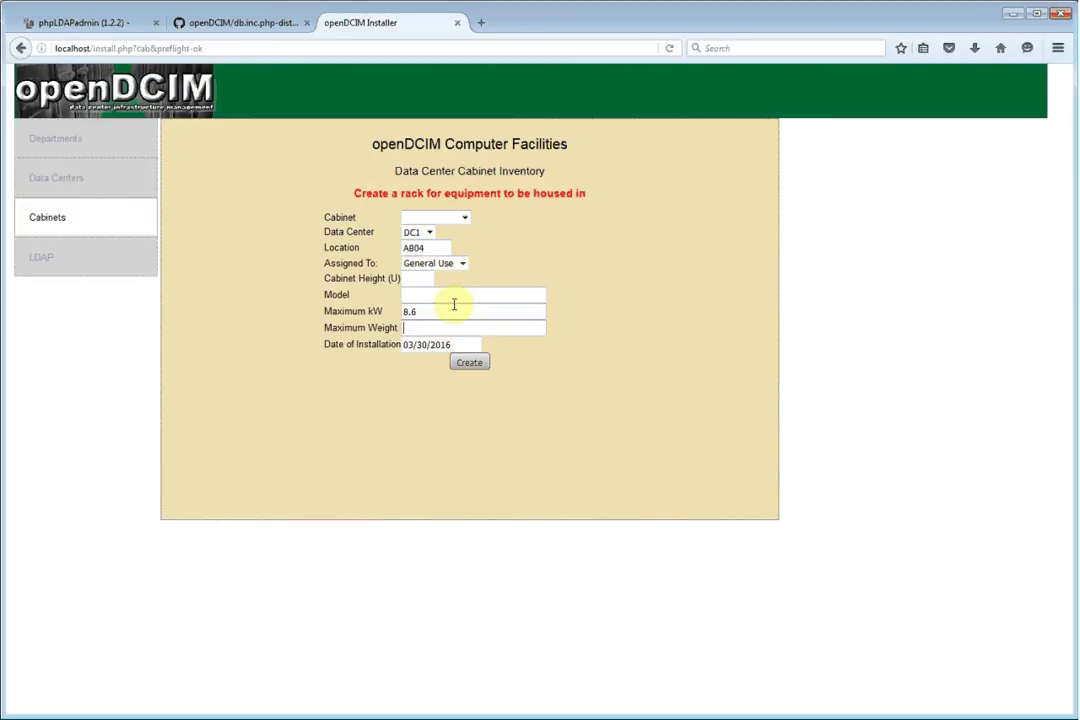
type("2000")
key("Tab")
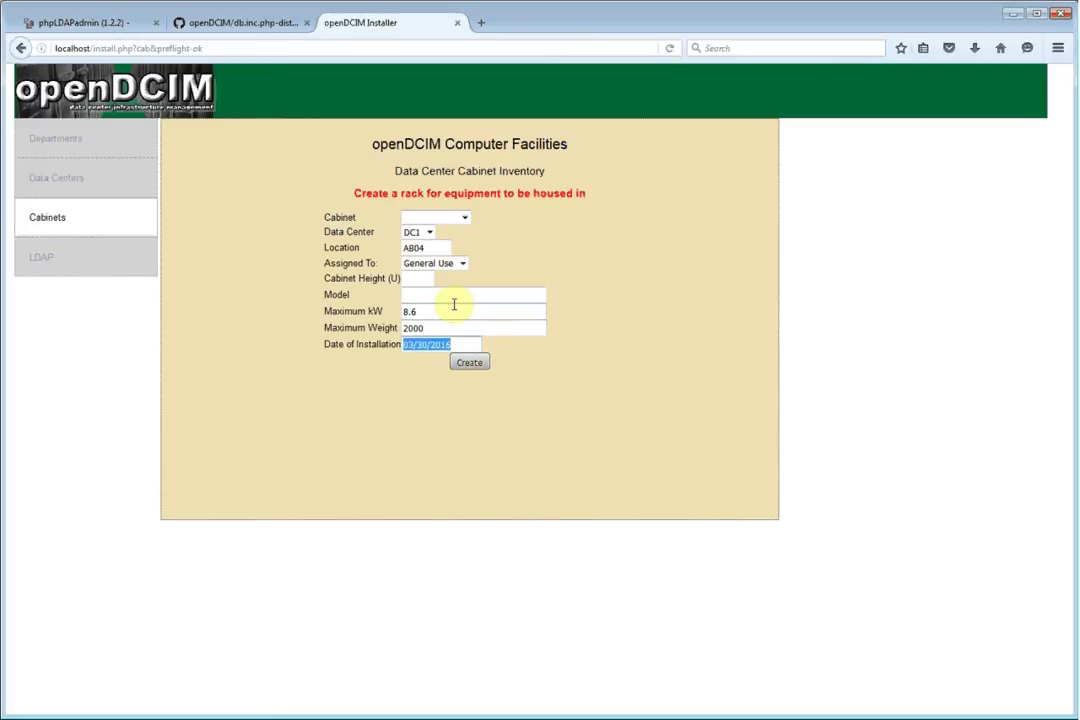
left_click(484, 368)
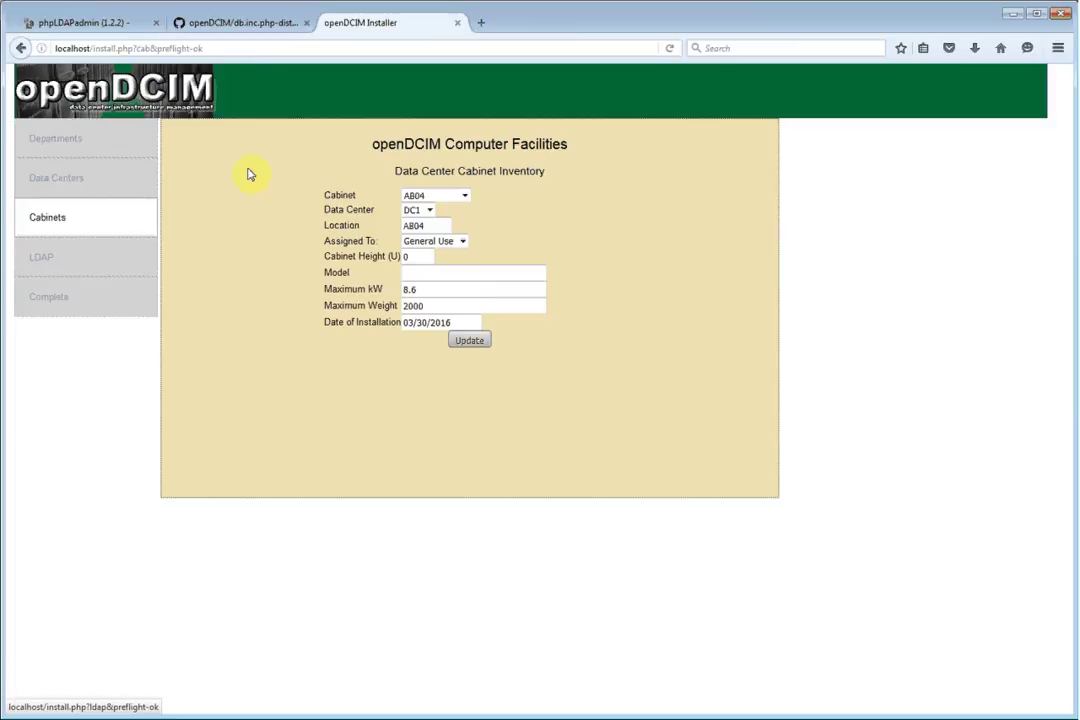
Change cabinet AB04's height from 0 to 42U and update it
double_click(424, 258)
type("42")
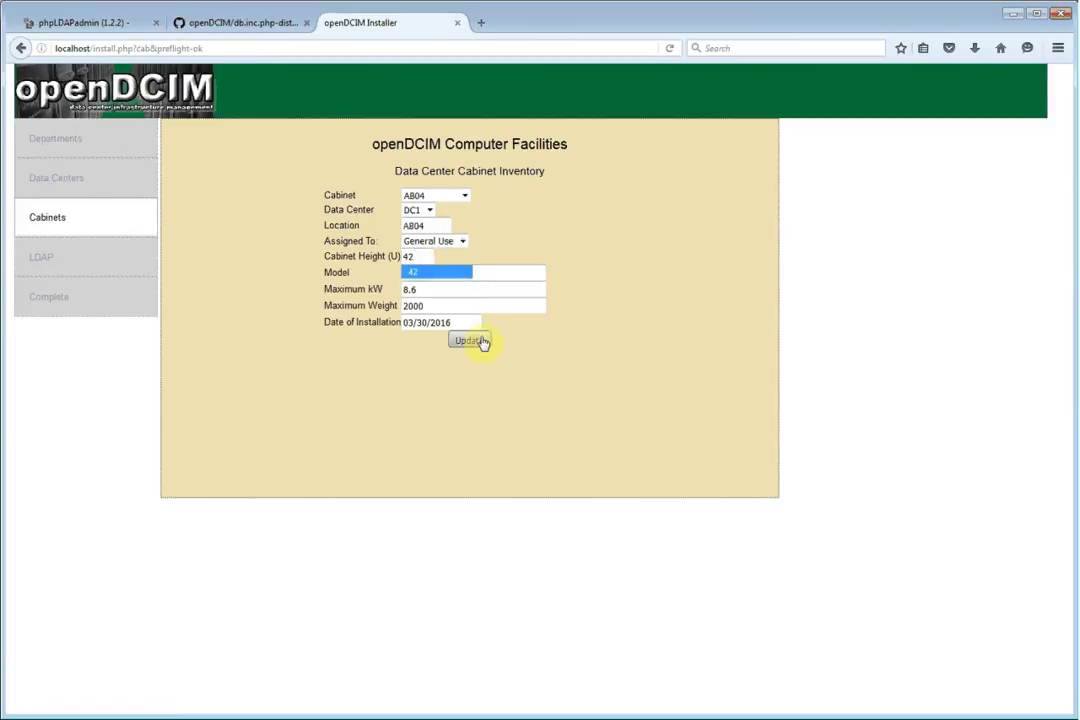
left_click(480, 342)
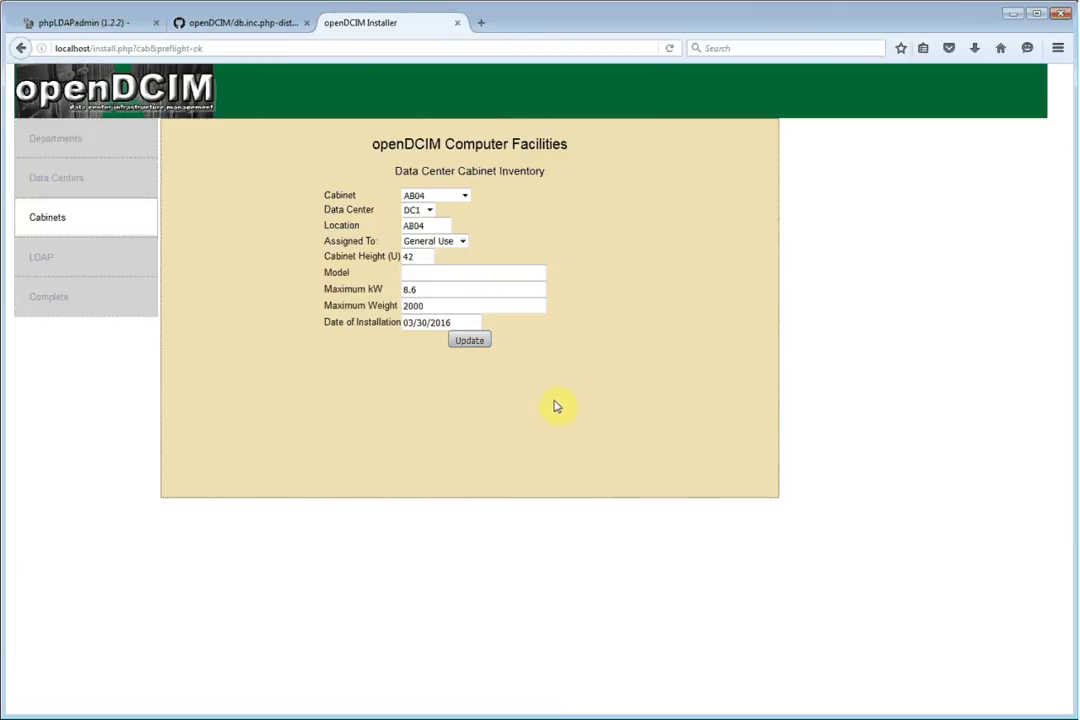
left_click(40, 260)
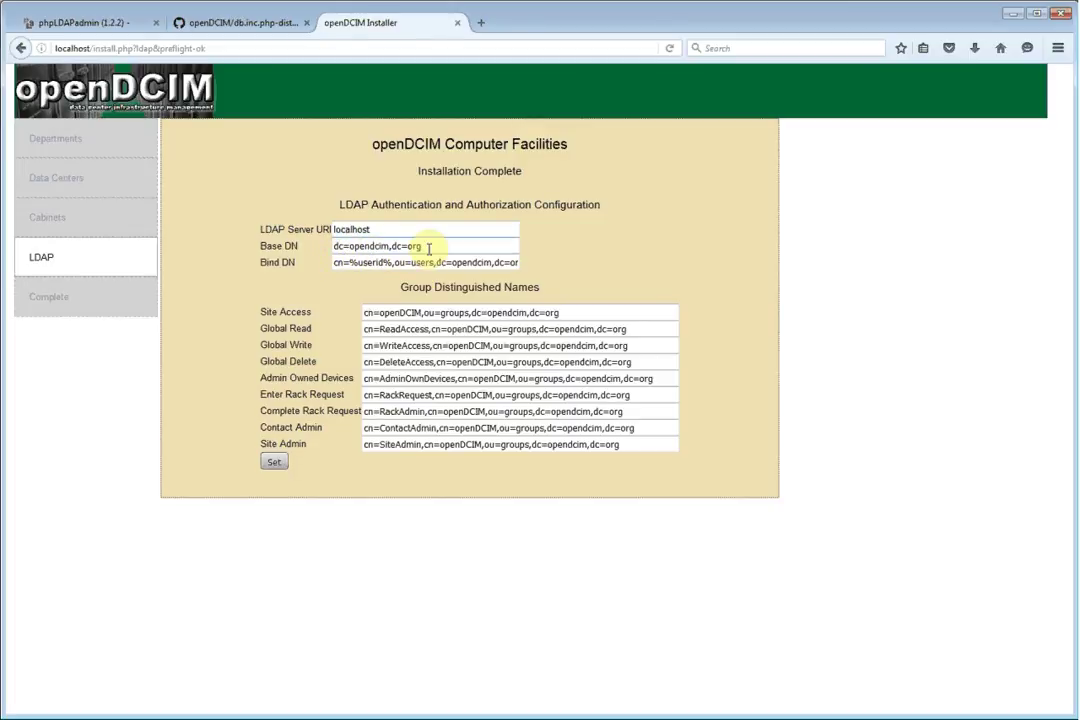
Review the %userid% Bind DN and Site Access group DN, then save the LDAP settings
left_click(349, 262)
left_click_drag(349, 262, 390, 262)
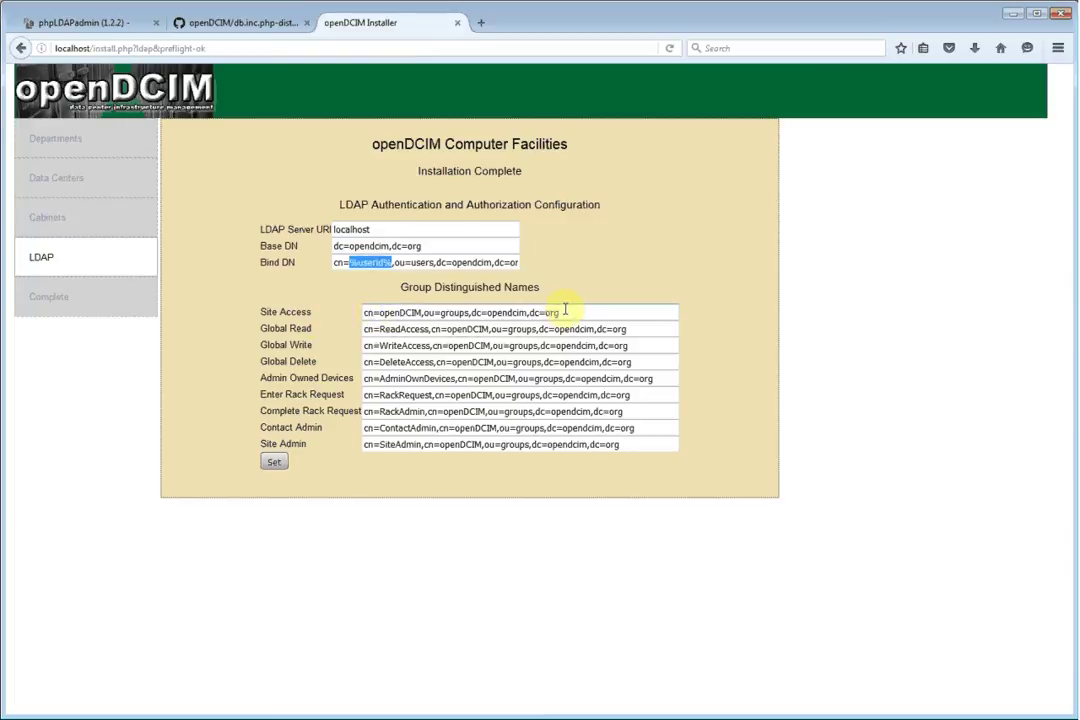
left_click_drag(617, 310, 376, 311)
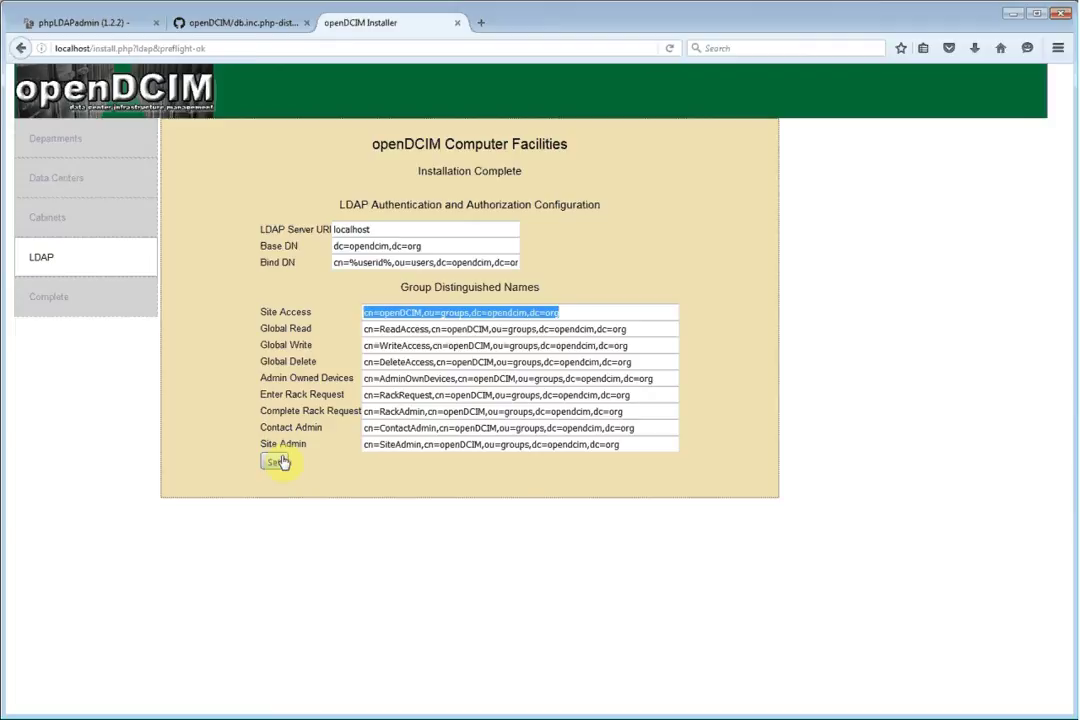
left_click(281, 462)
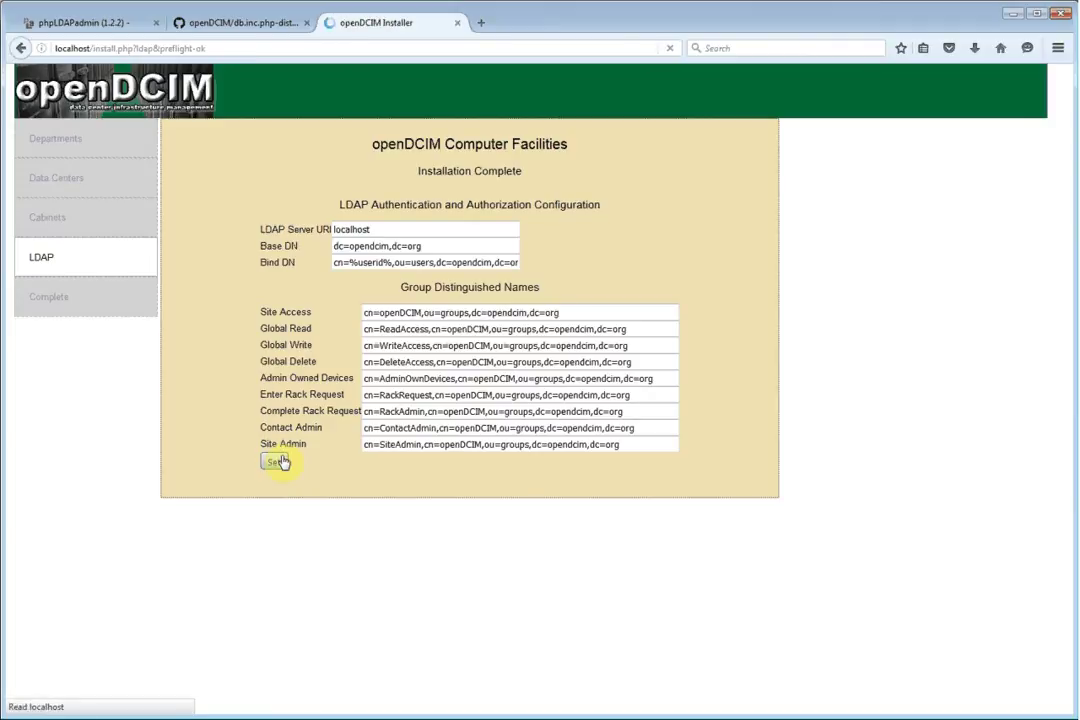
Complete the installer, then strip install.php from the address to load openDCIM's main dashboard
left_click(68, 305)
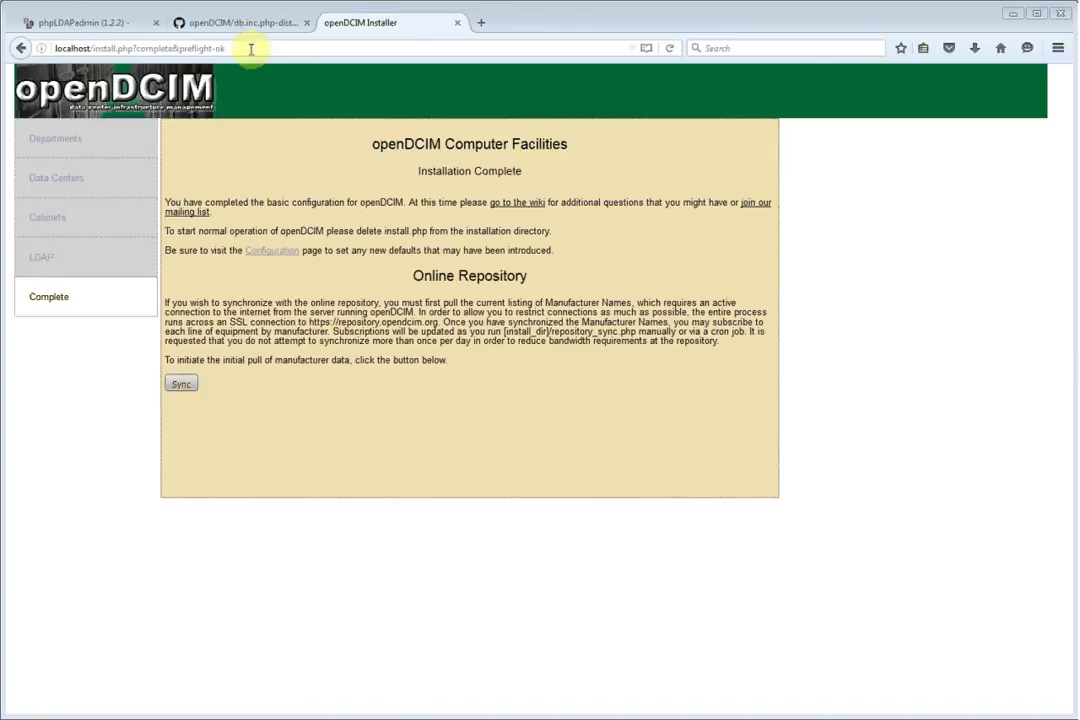
left_click_drag(92, 47, 445, 47)
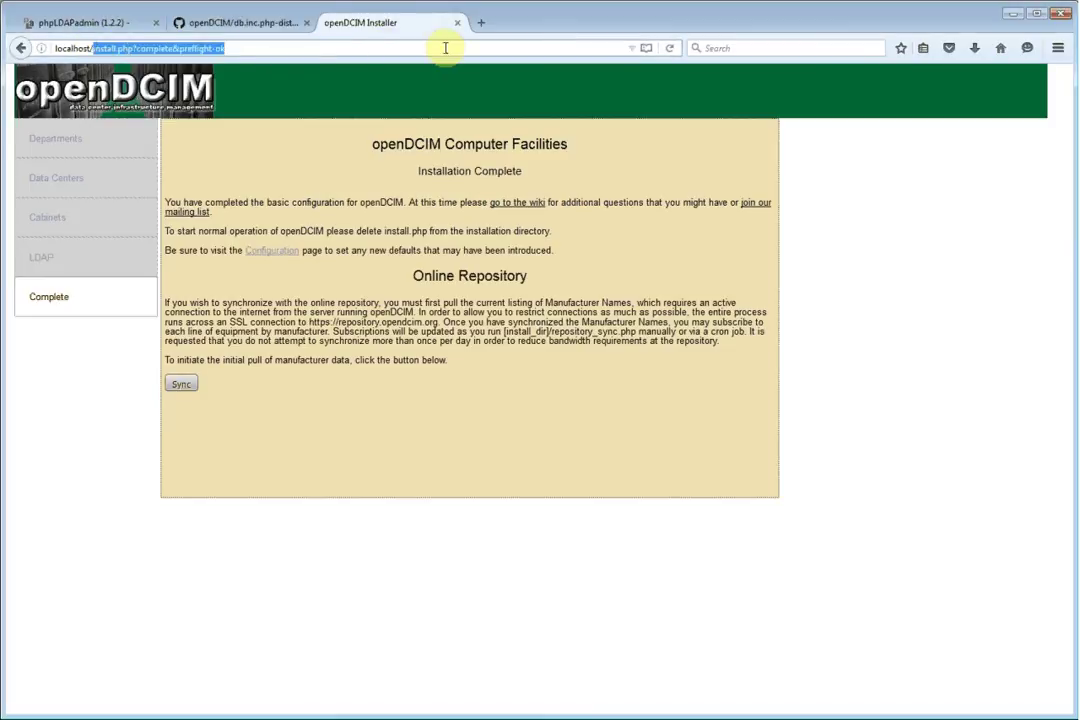
key("BackSpace")
key("Return")
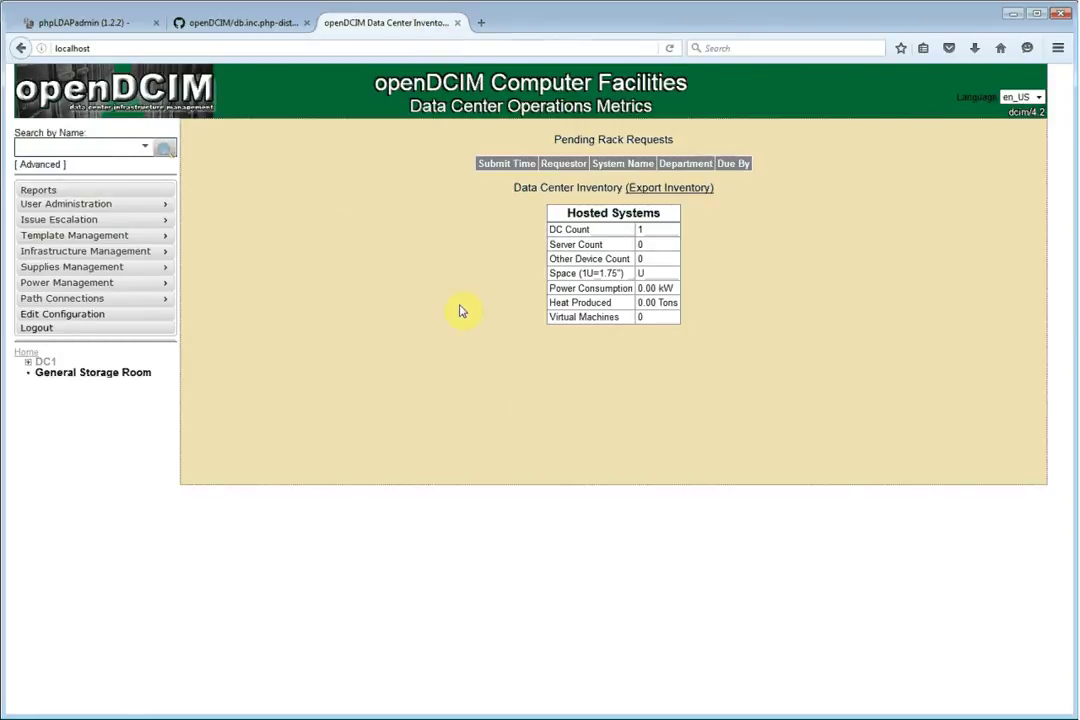
Log out, then attempt an LDAP login as dcim with its password, which fails
left_click(82, 331)
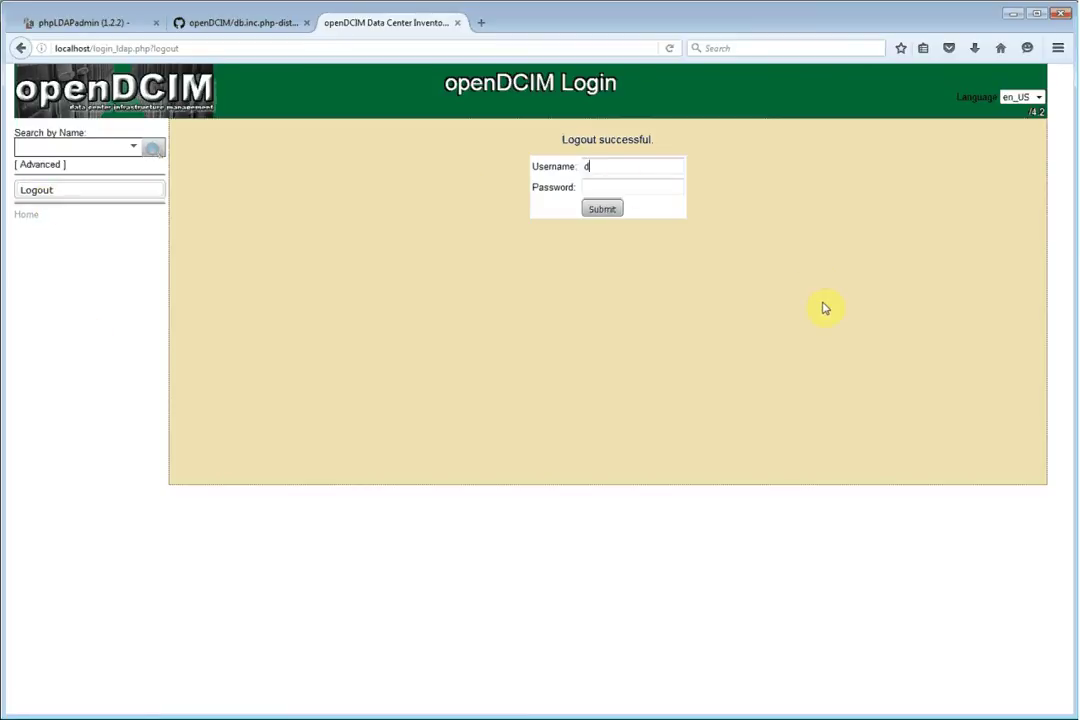
type("cim")
key("Tab")
type("dcim")
left_click(615, 213)
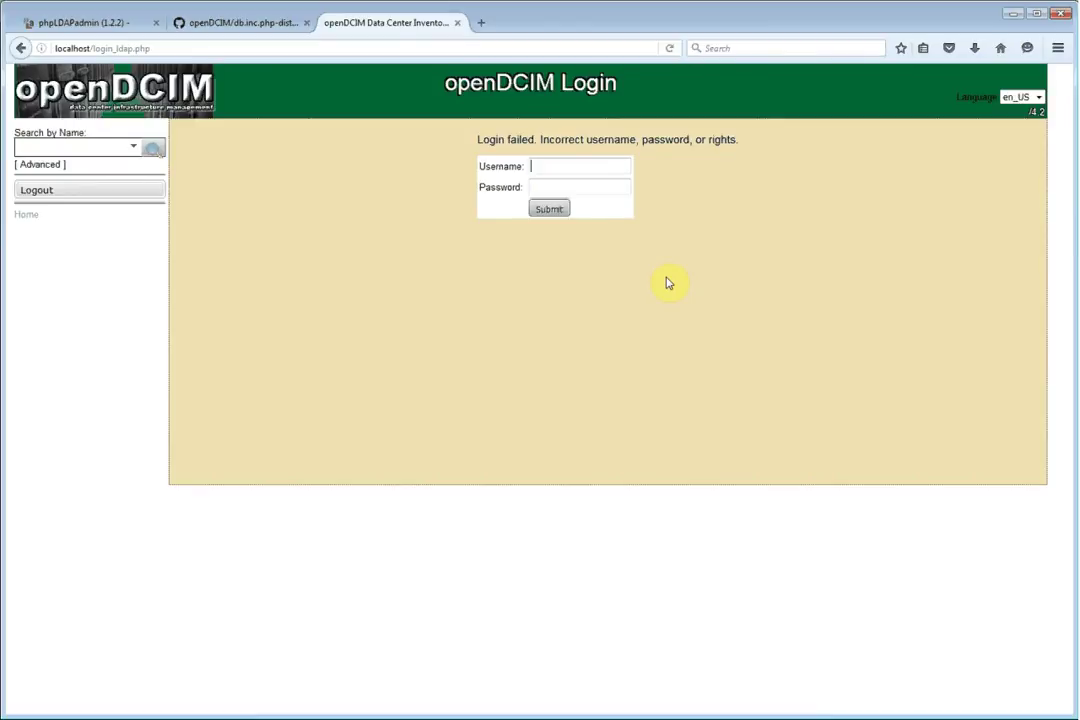
Sign in again with the remembered admin username and its password to reach the dashboard
left_click(552, 165)
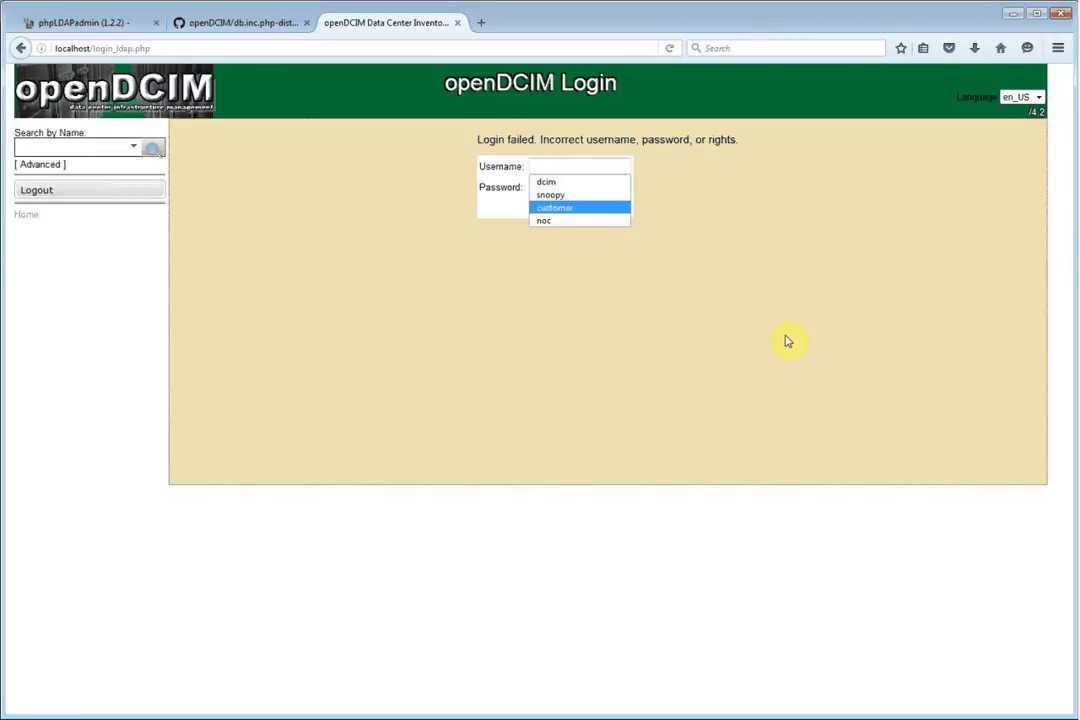
key("Up")
key("Up")
key("Tab")
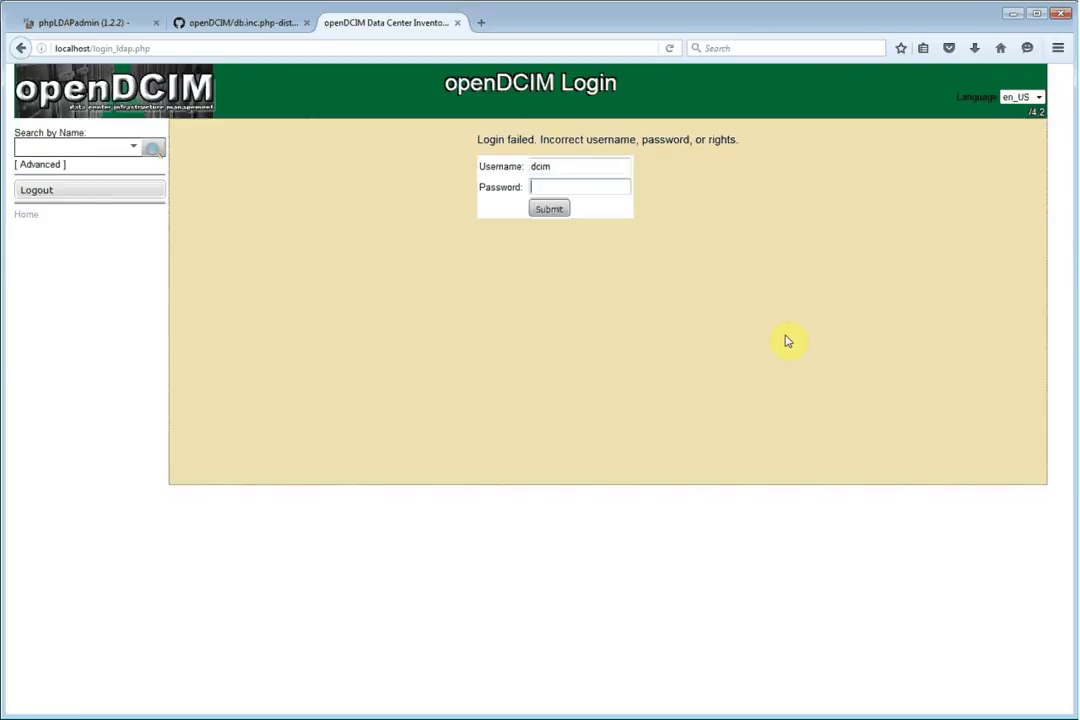
type("••")
key("Return")
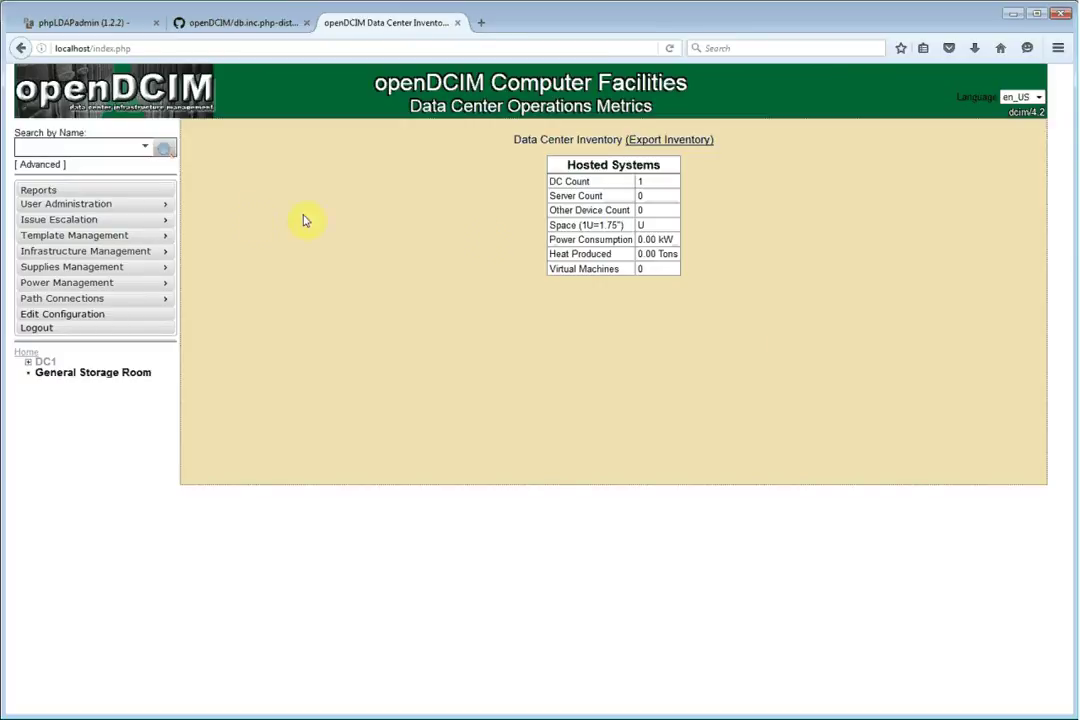
Load the Administrator user in the User Manager and tick the Manage Site and Users right
mouse_move(157, 208)
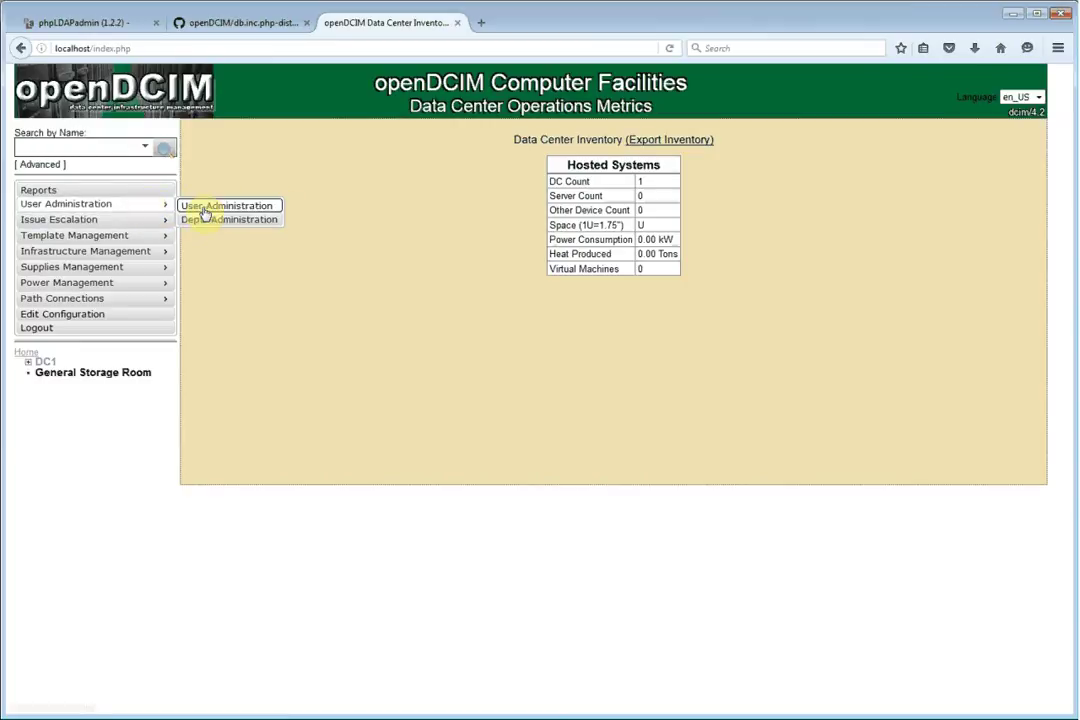
left_click(207, 208)
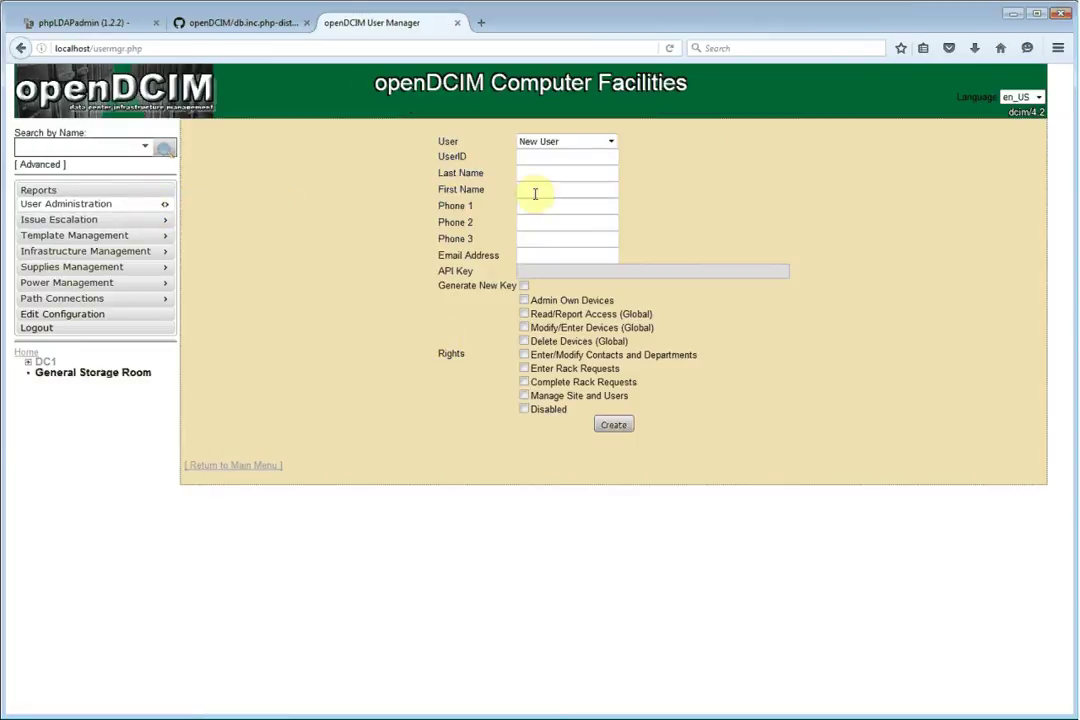
left_click(610, 142)
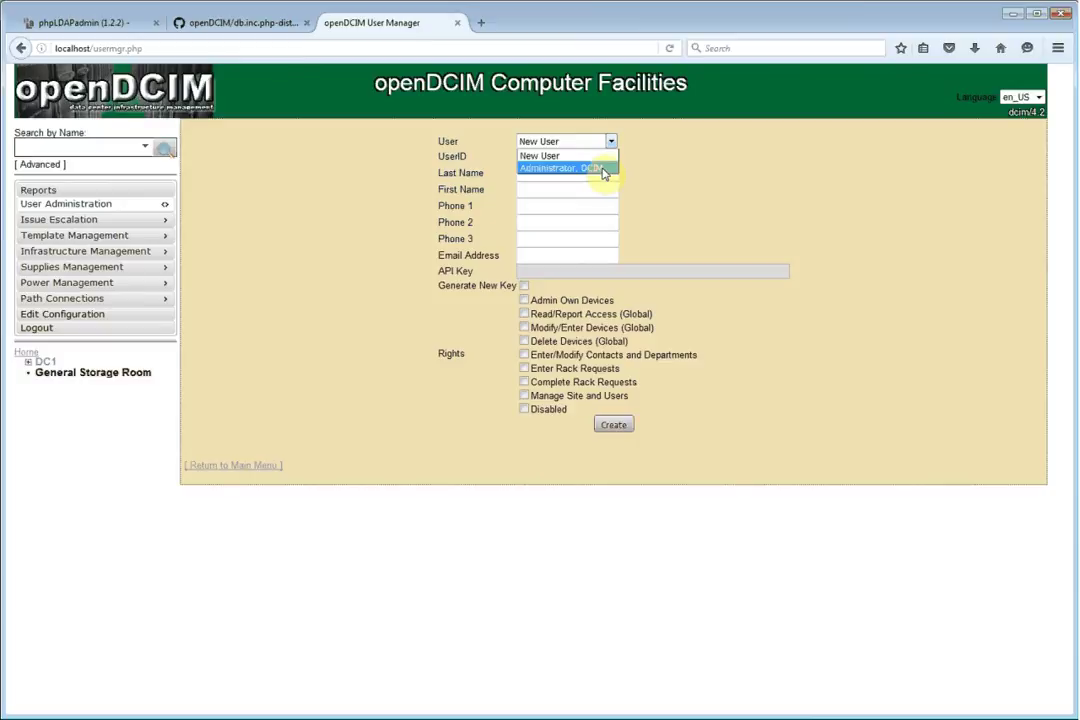
left_click(603, 170)
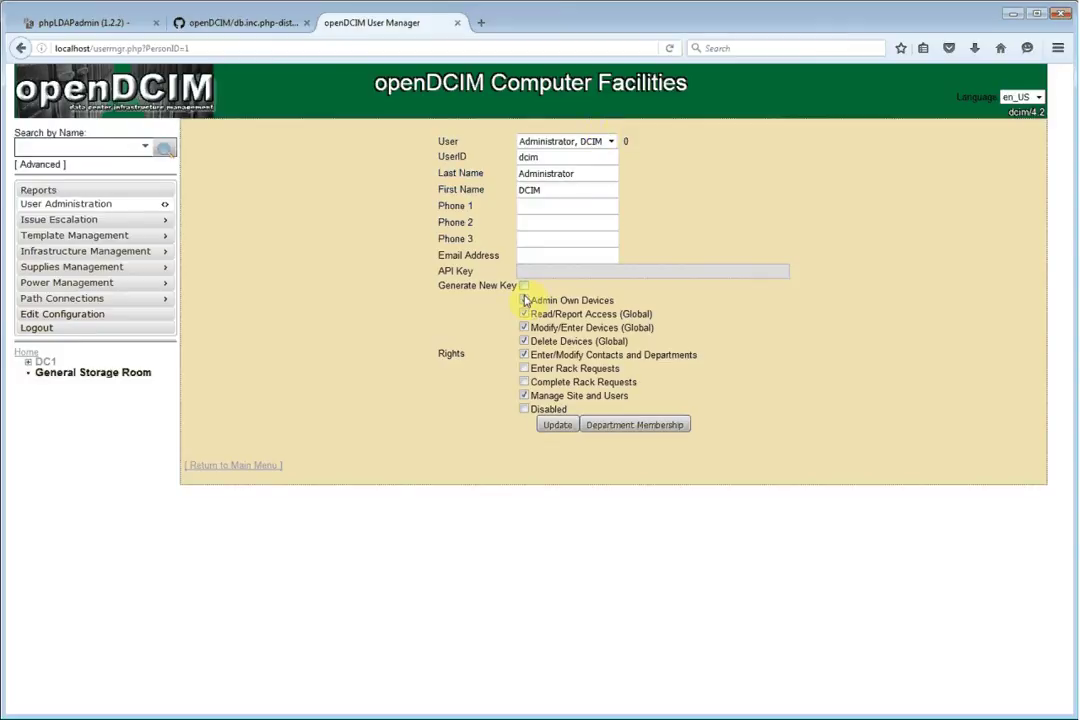
left_click(523, 396)
Log out and sign in with username customer and its password
left_click(105, 331)
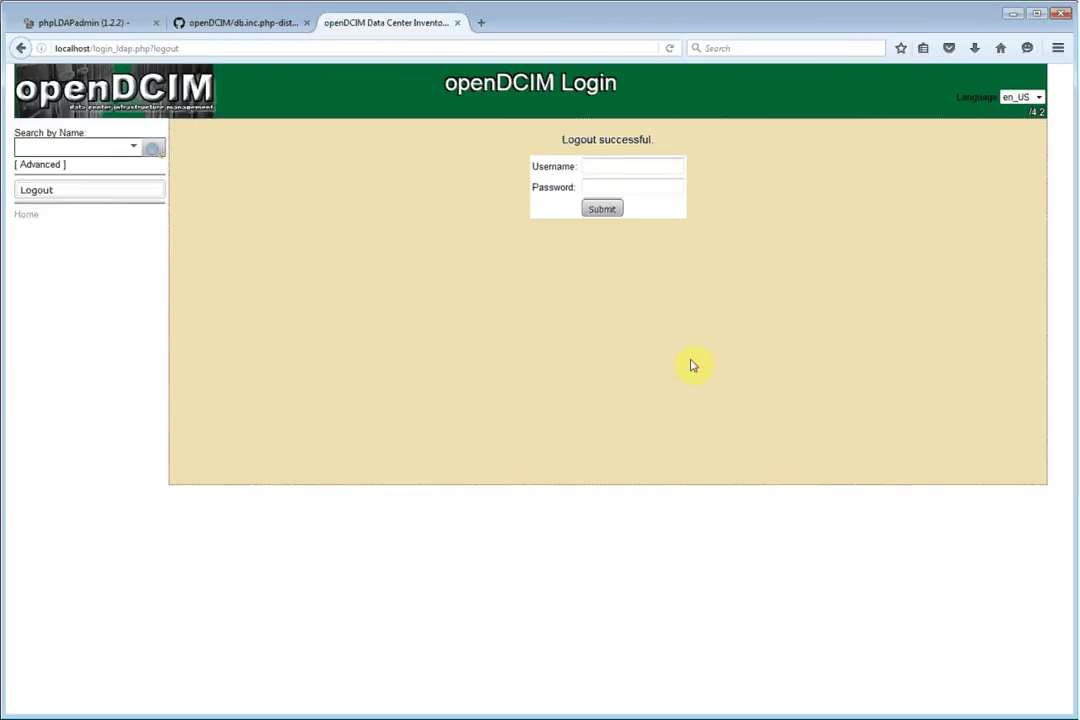
type("customer")
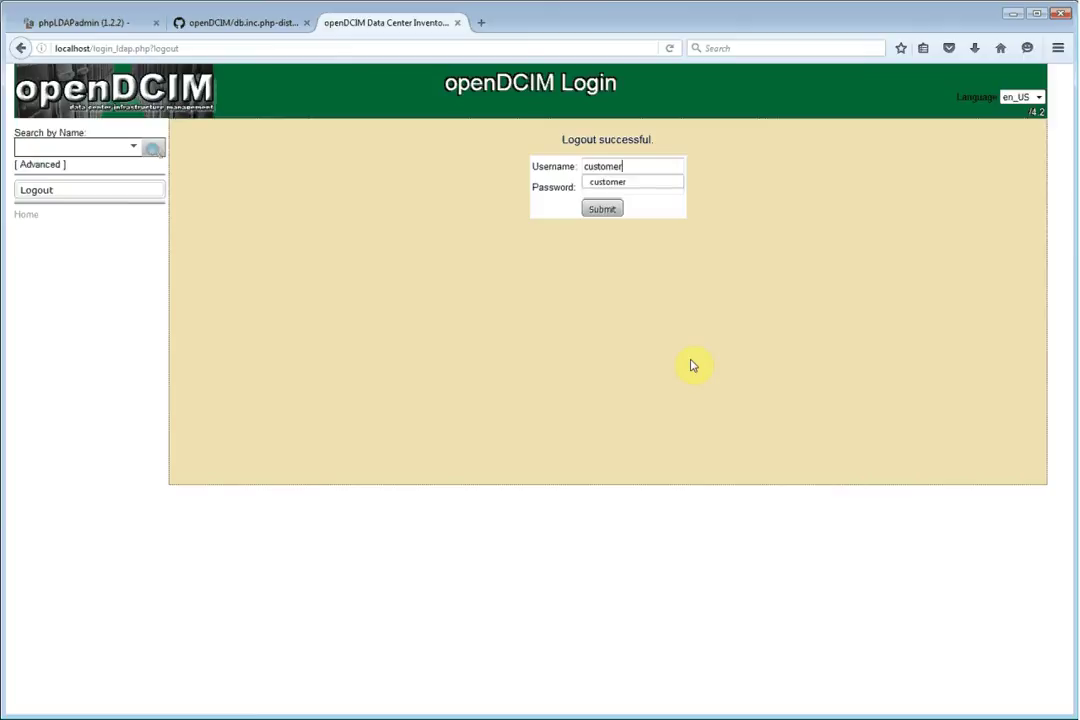
key("Tab")
type("pass")
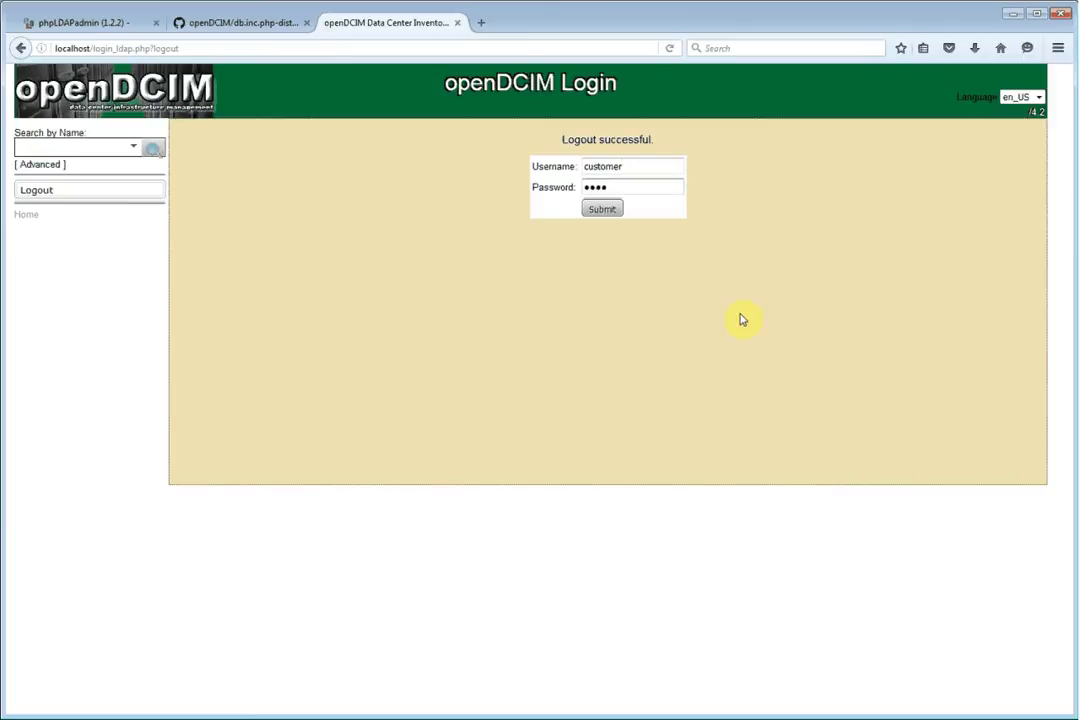
left_click(616, 214)
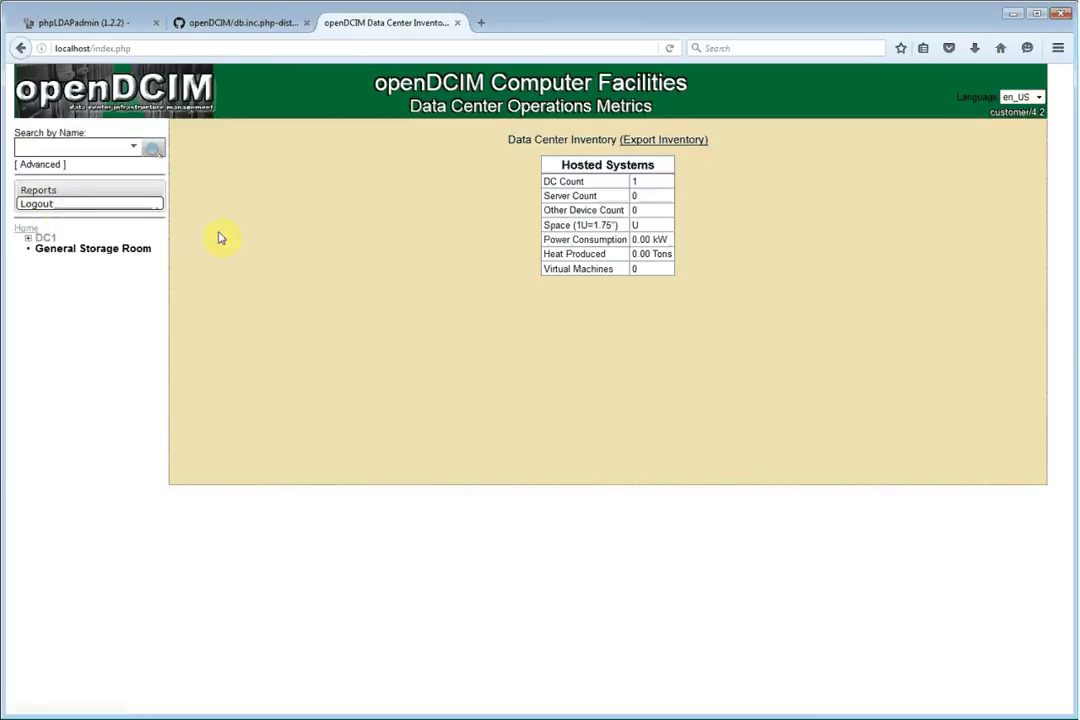
Log out of the customer account and sign in as dcim with its password
left_click(82, 208)
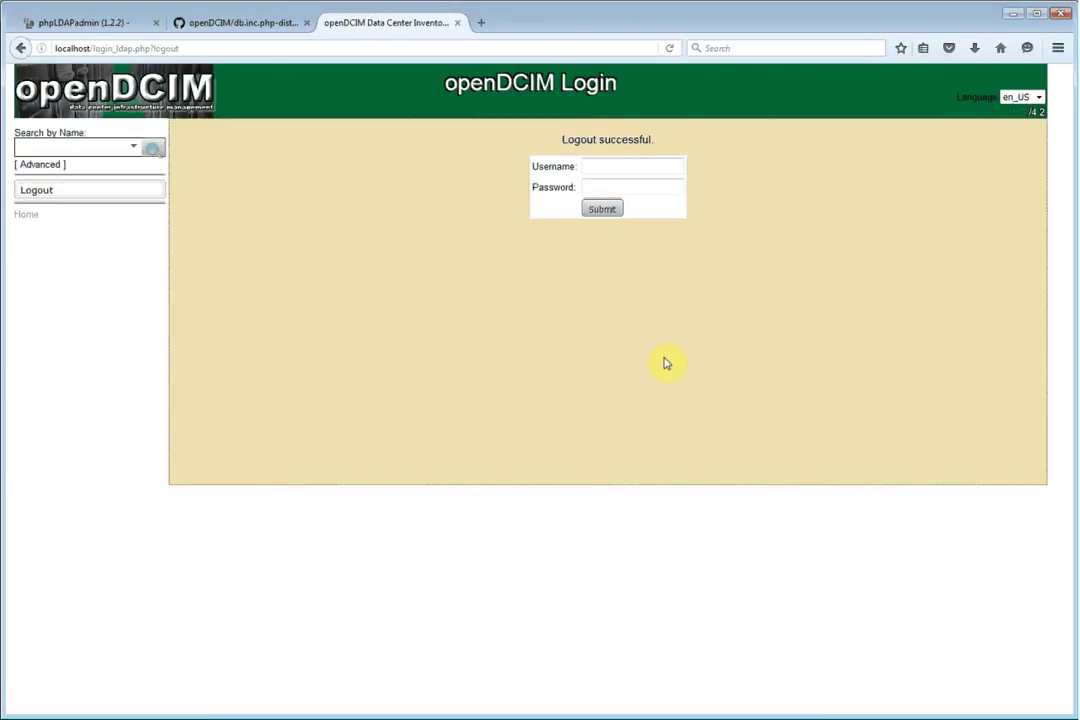
type("dcim")
key("Tab")
type("dcim")
key("Return")
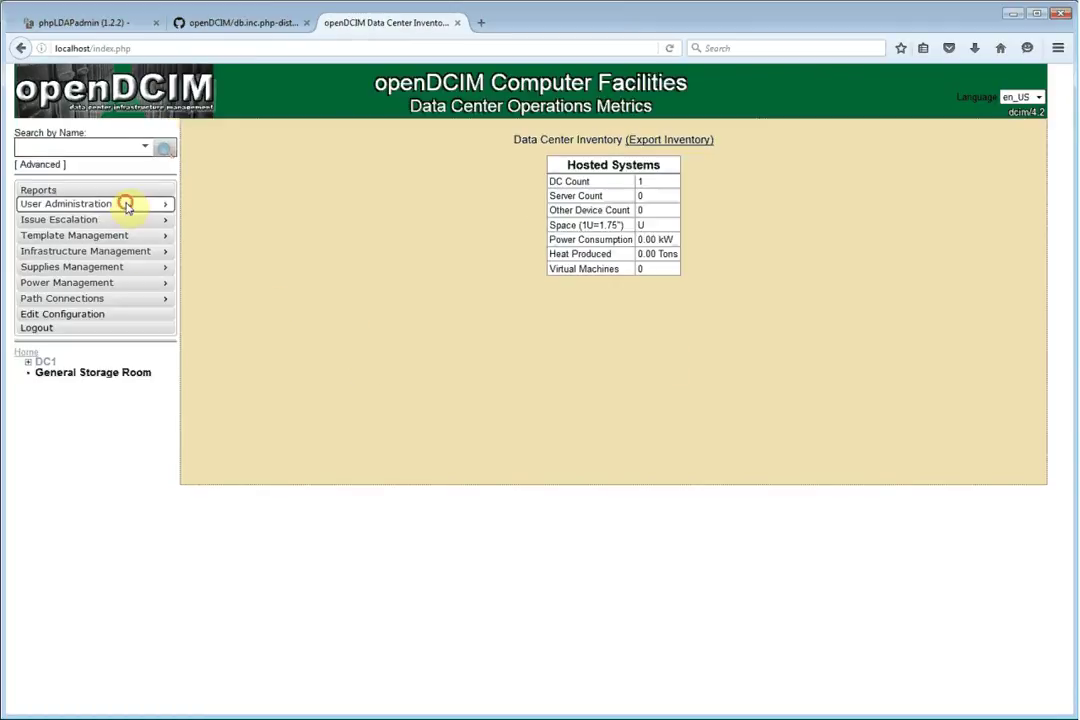
Load the Customer user's record on the user administration page
mouse_move(125, 203)
left_click(222, 206)
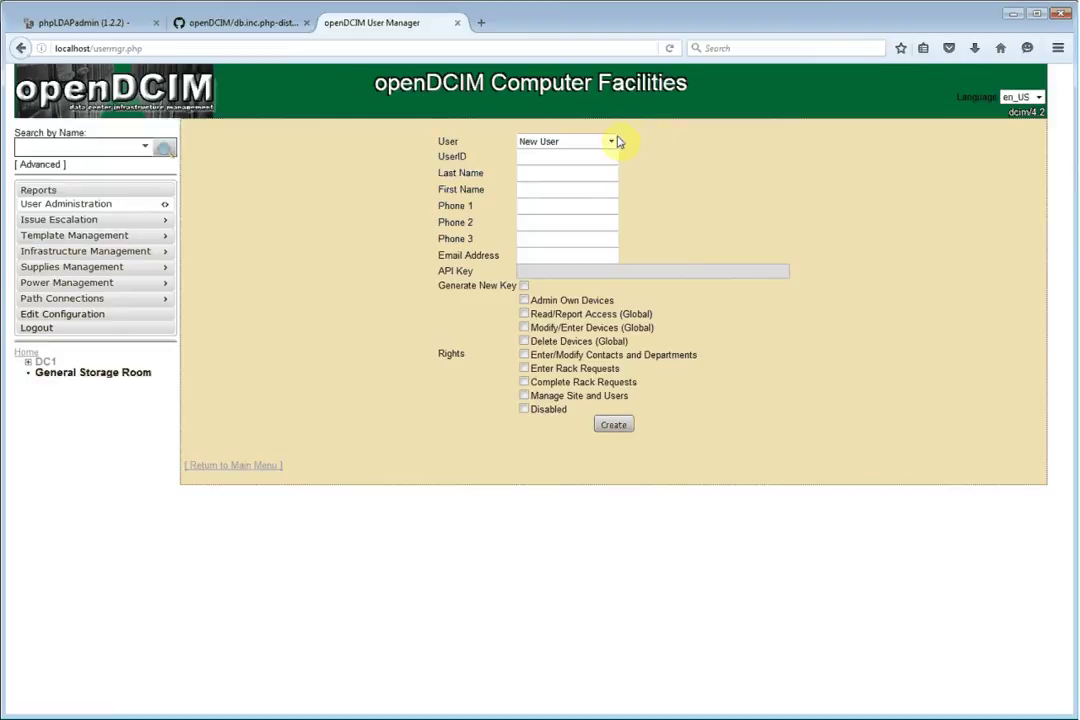
left_click(612, 141)
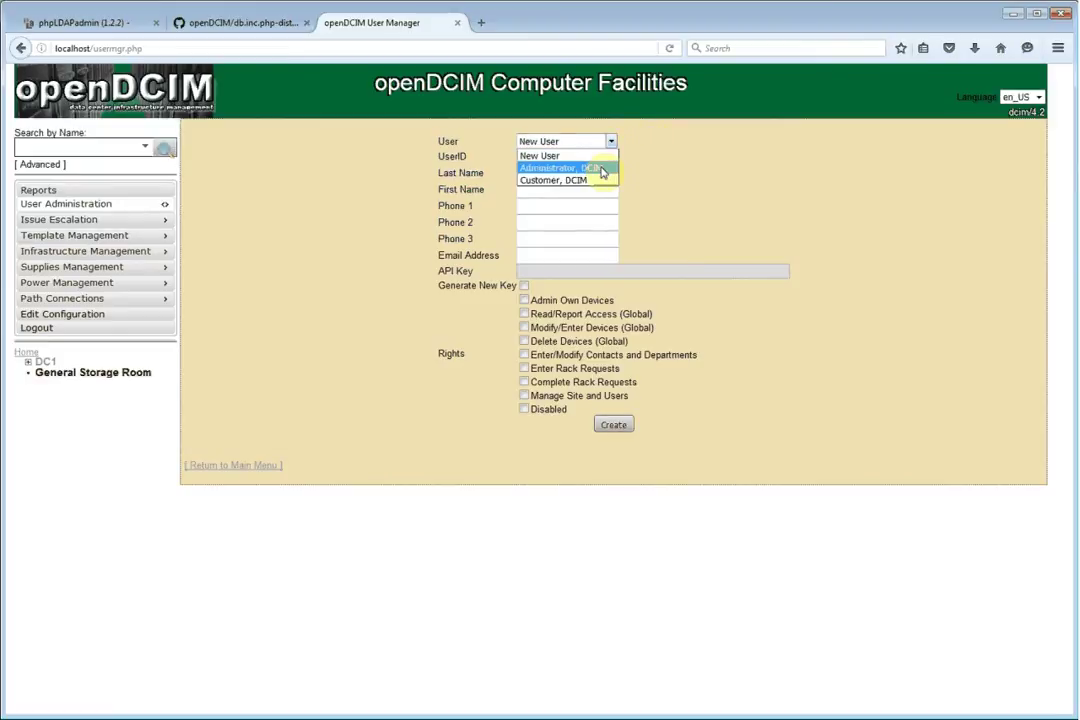
left_click(597, 181)
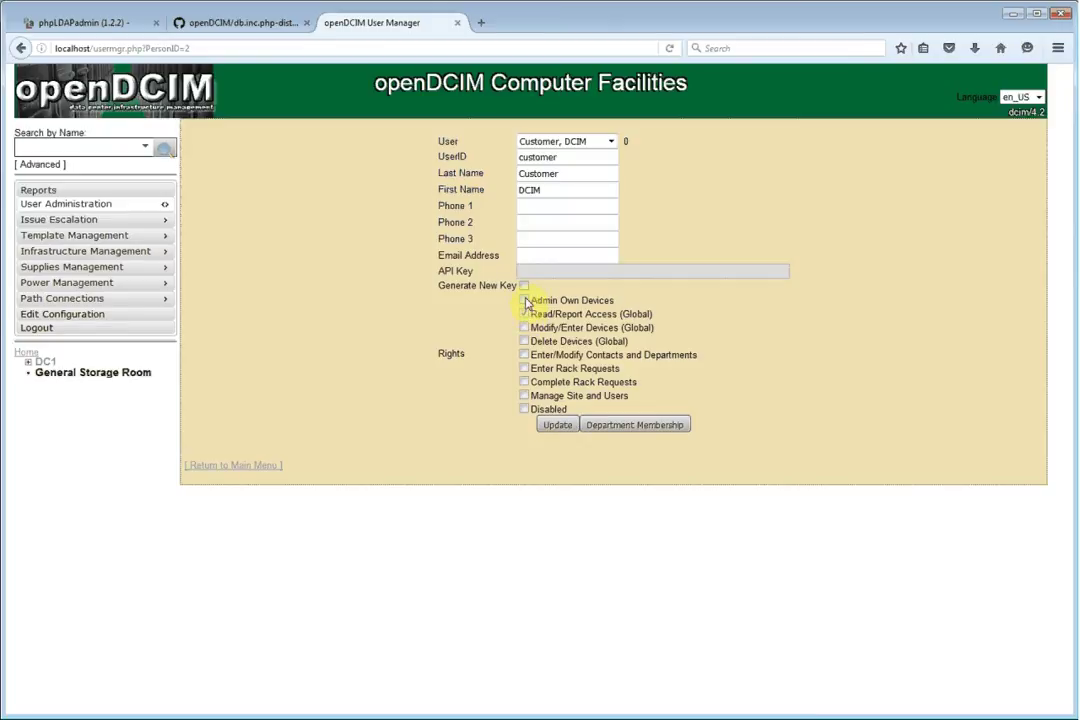
Grant Customer all eight rights, from Read/Report Access to Manage Site and Users, and update the user
left_click(524, 327)
left_click(524, 313)
left_click(524, 300)
left_click(524, 341)
left_click(524, 355)
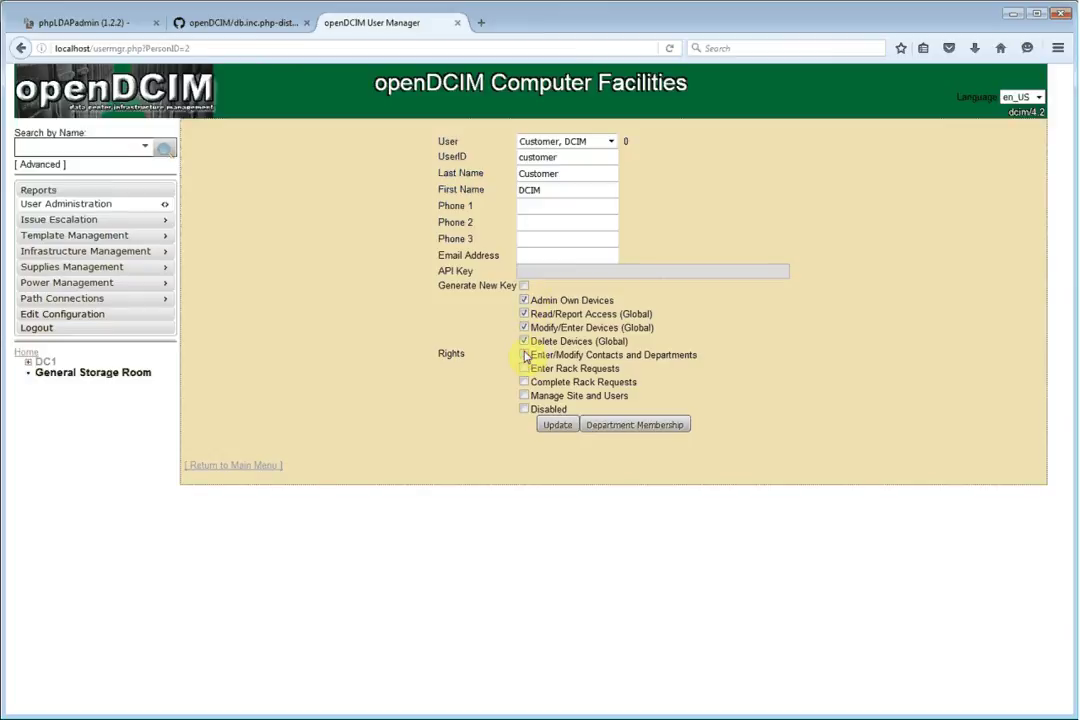
left_click(524, 368)
left_click(524, 382)
left_click(524, 396)
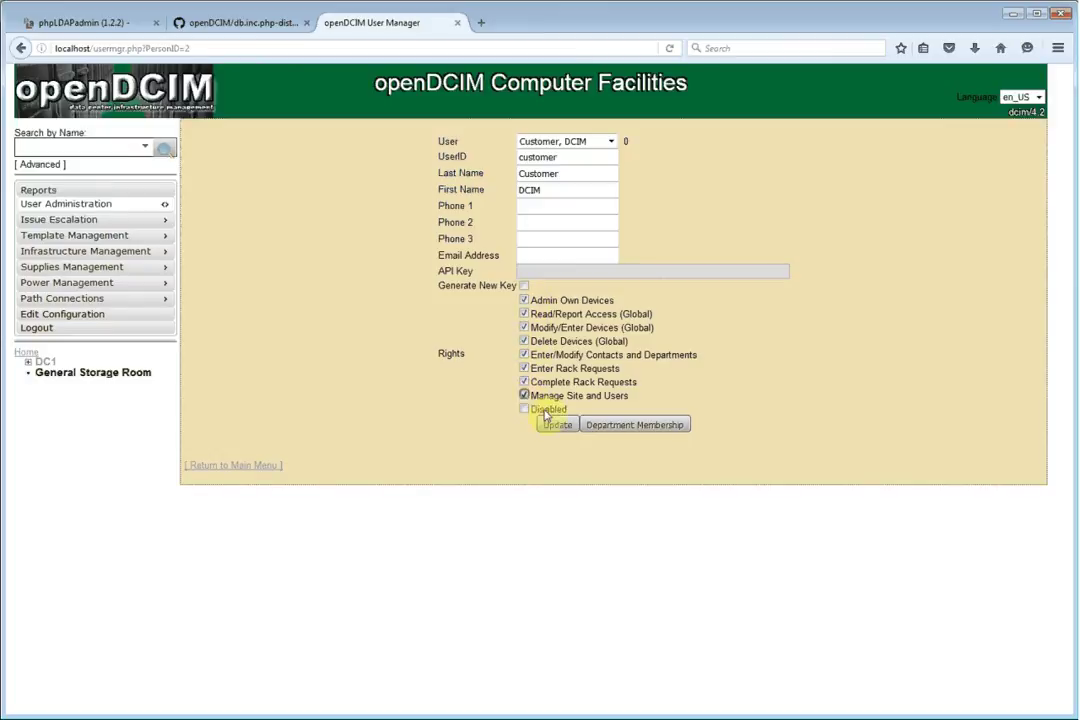
left_click(562, 430)
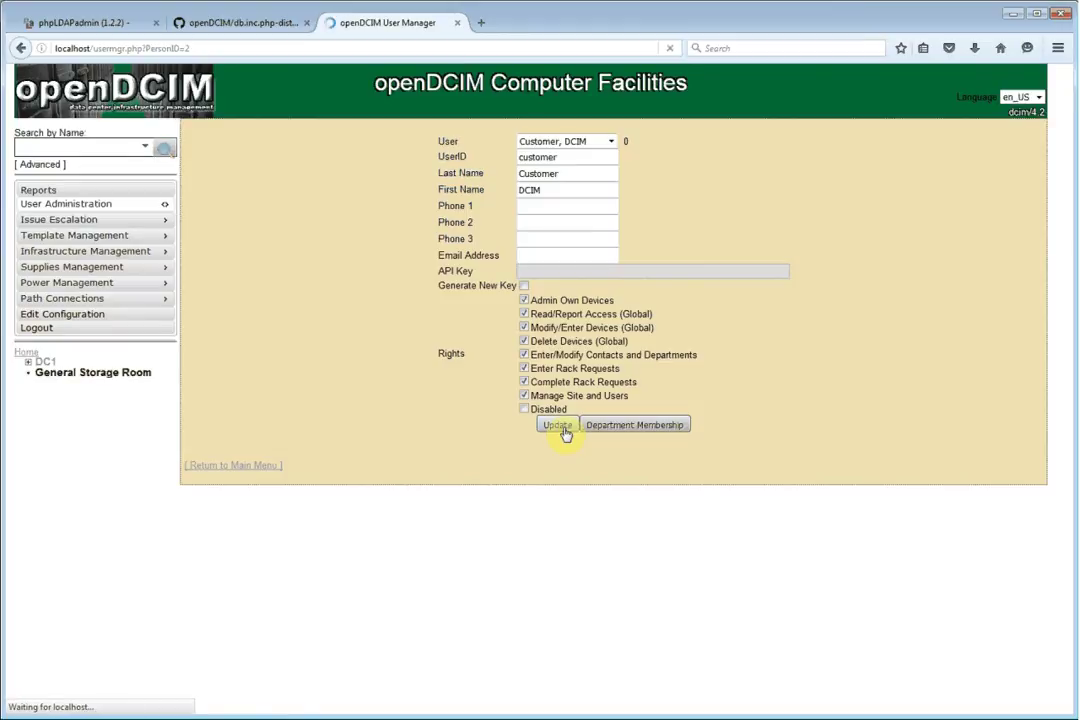
Log out of the admin account and sign in as customer with its password
left_click(33, 329)
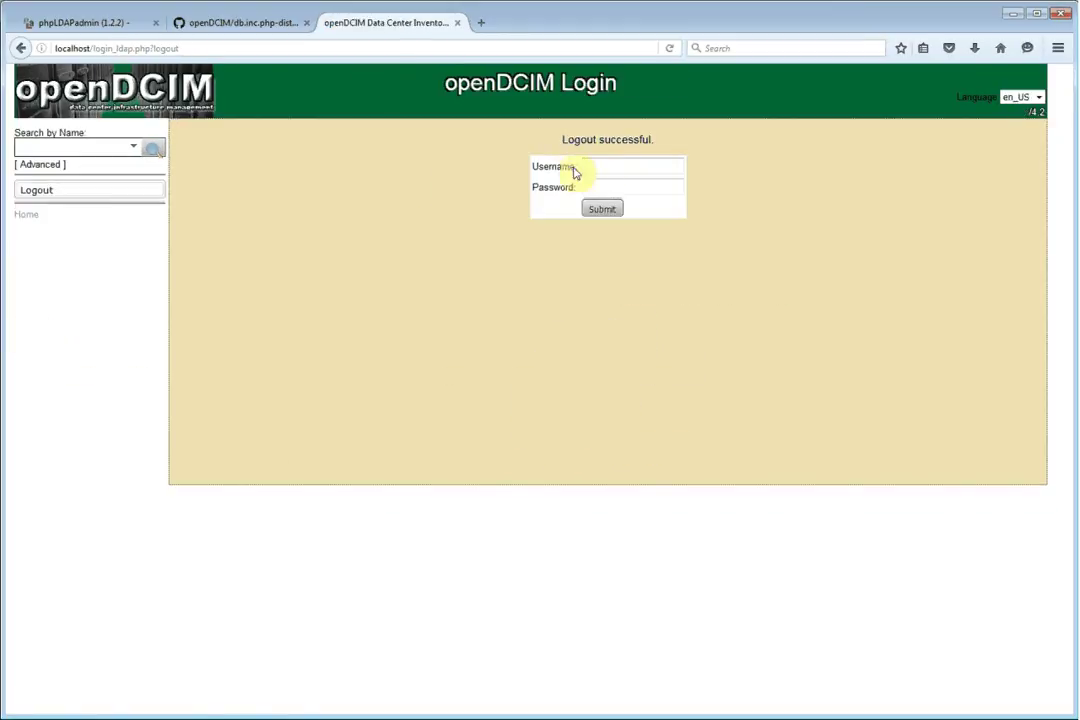
type("cus")
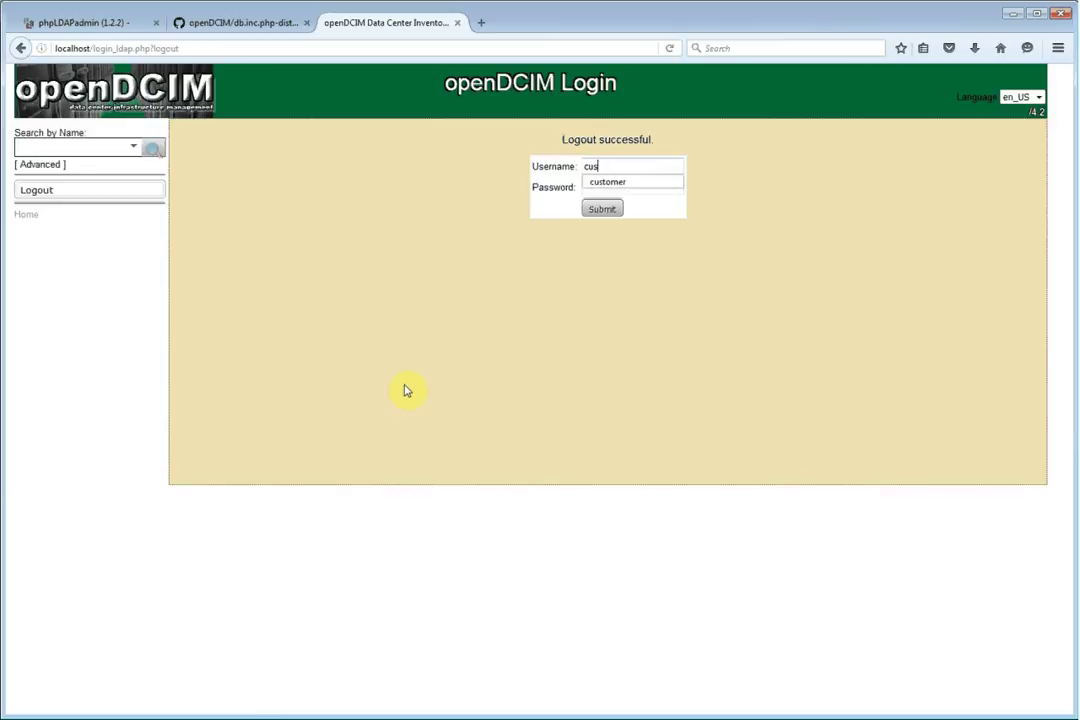
type("tomer")
key("Tab")
type("cust")
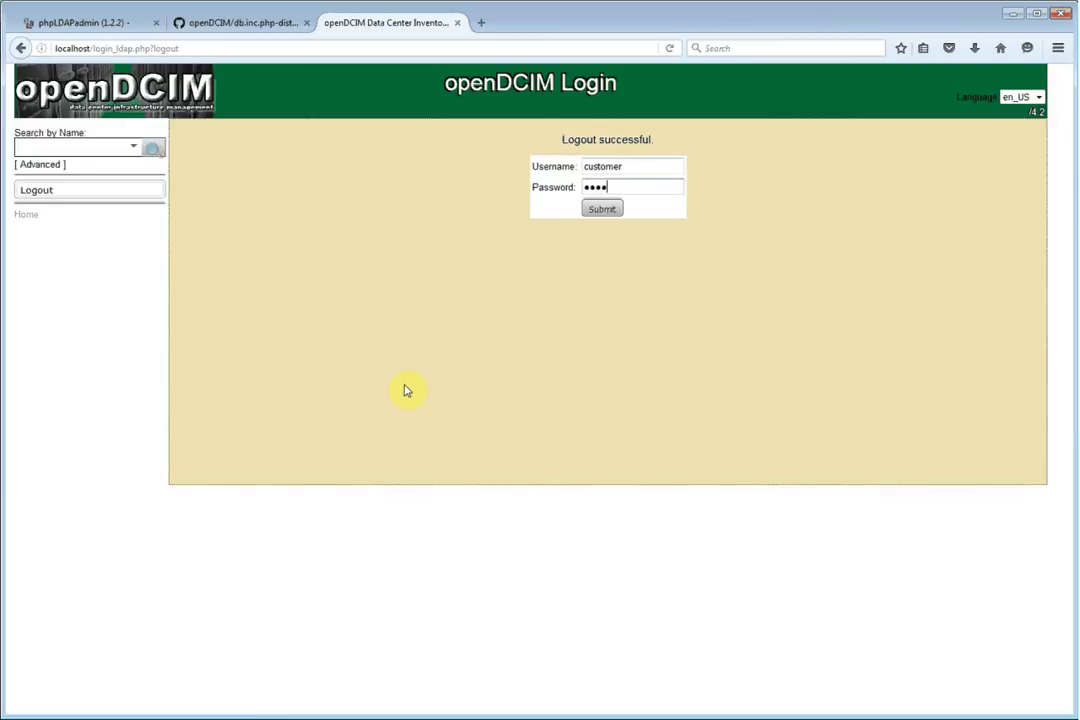
key("Return")
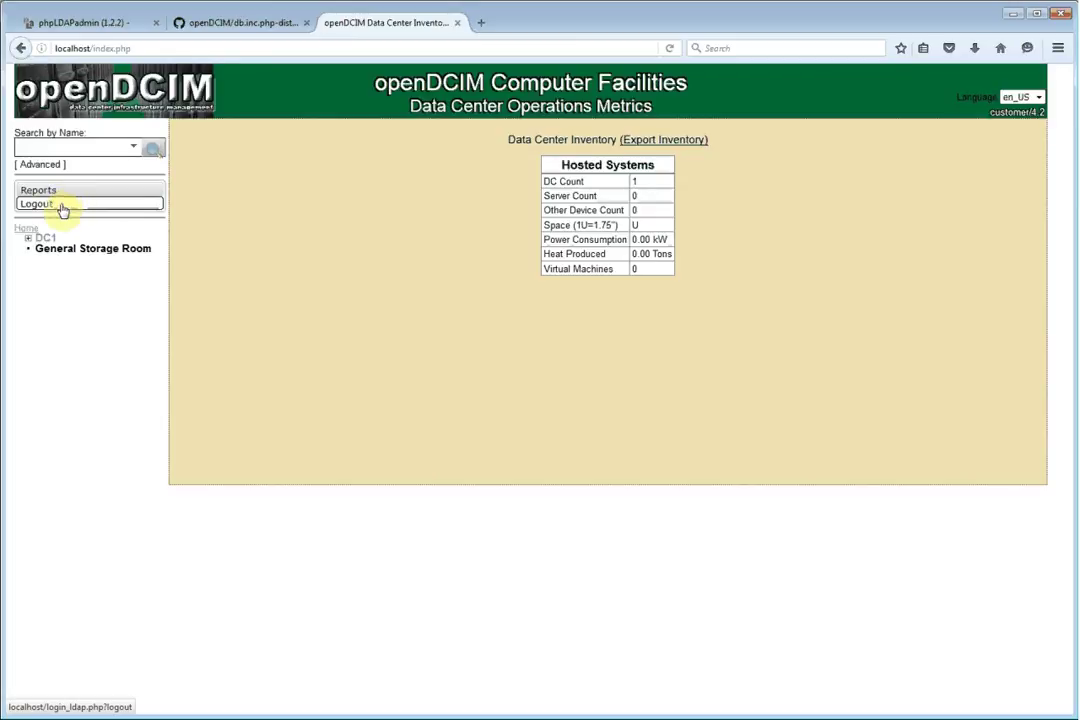
Log out of the customer account and sign back in as dcim with its password
left_click(62, 207)
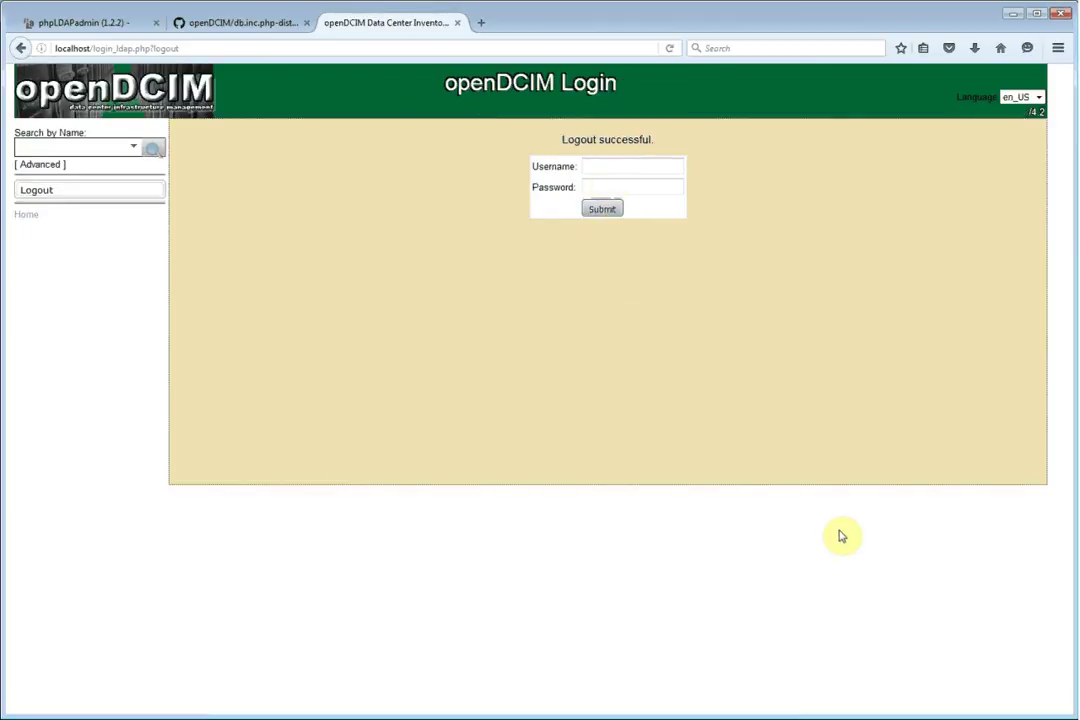
type("dcim")
key("Tab")
type("dcim")
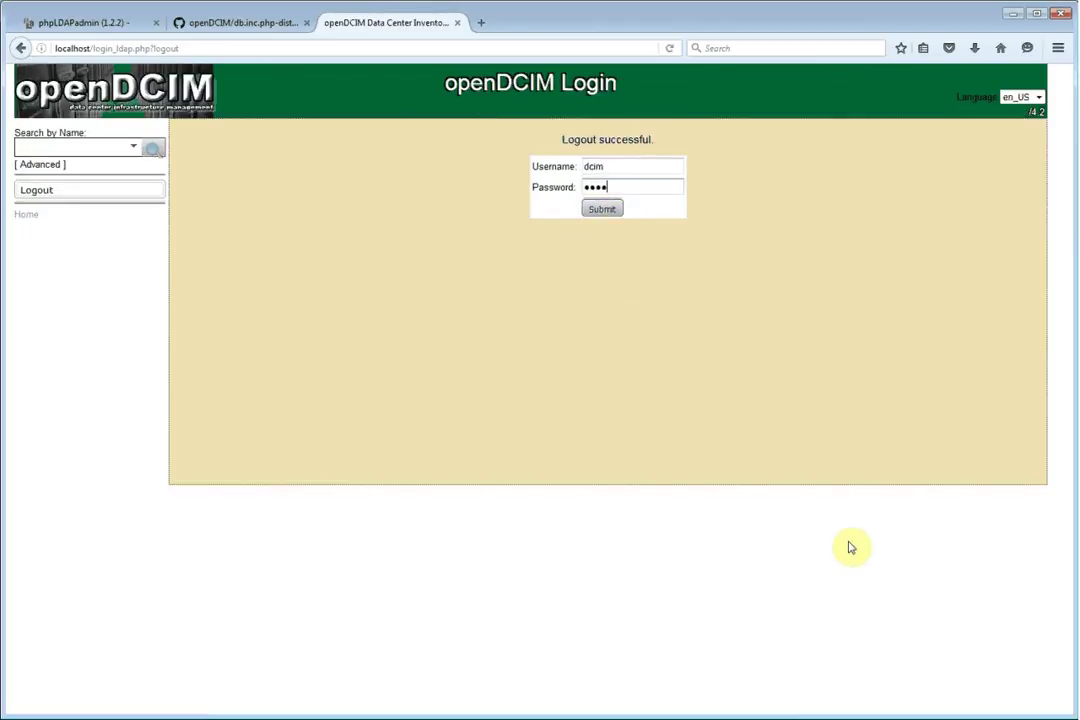
key("Return")
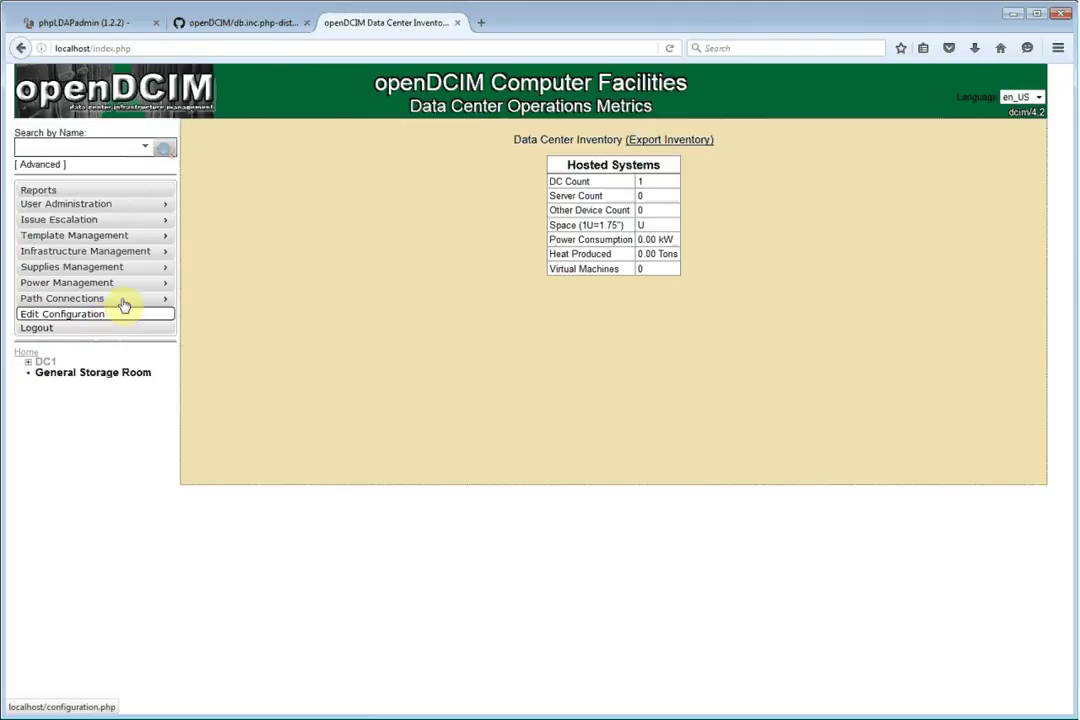
mouse_move(139, 287)
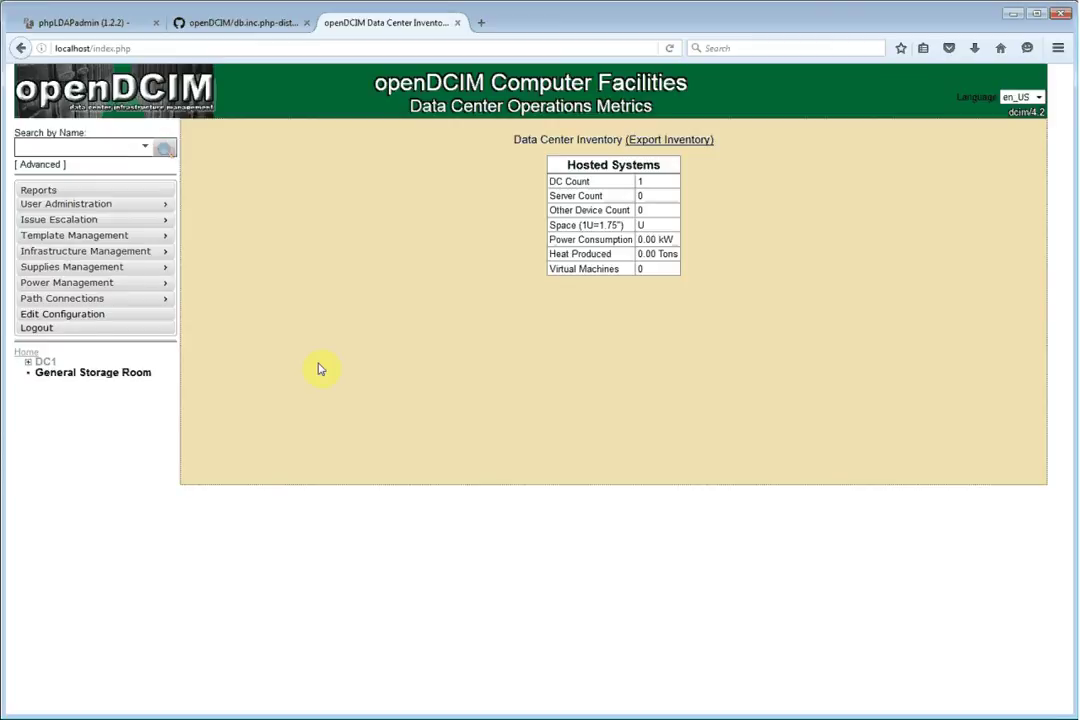
Enter 3600 as the LDAP Session Expiration (Seconds) in Edit Configuration's LDAP settings
left_click(113, 321)
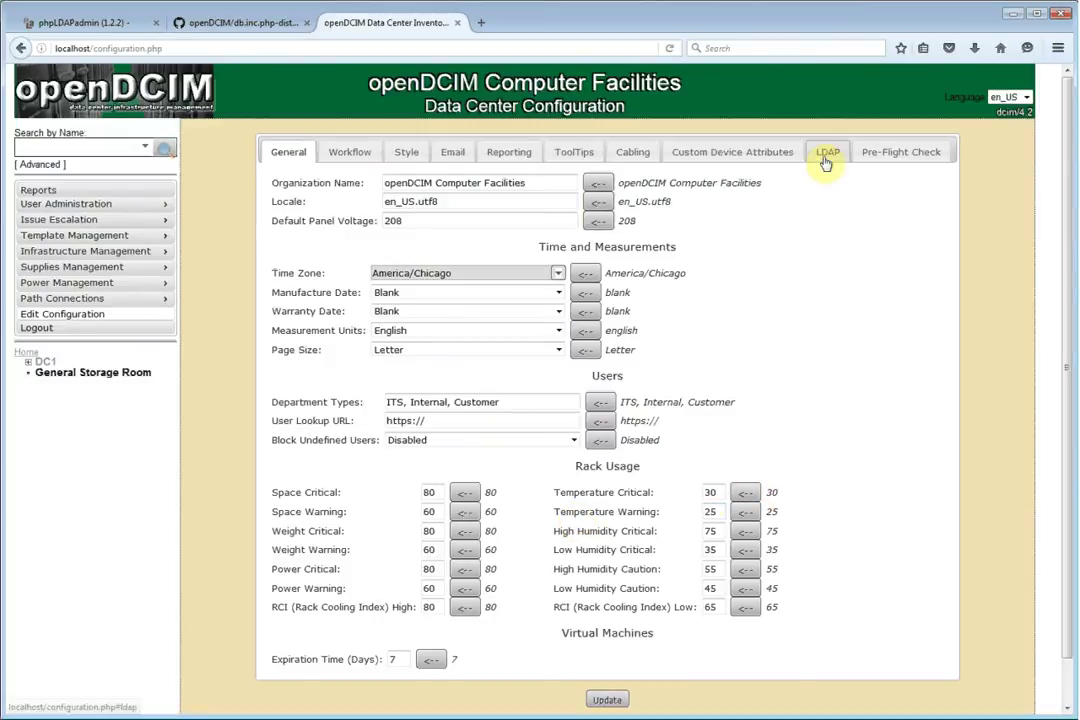
left_click(827, 155)
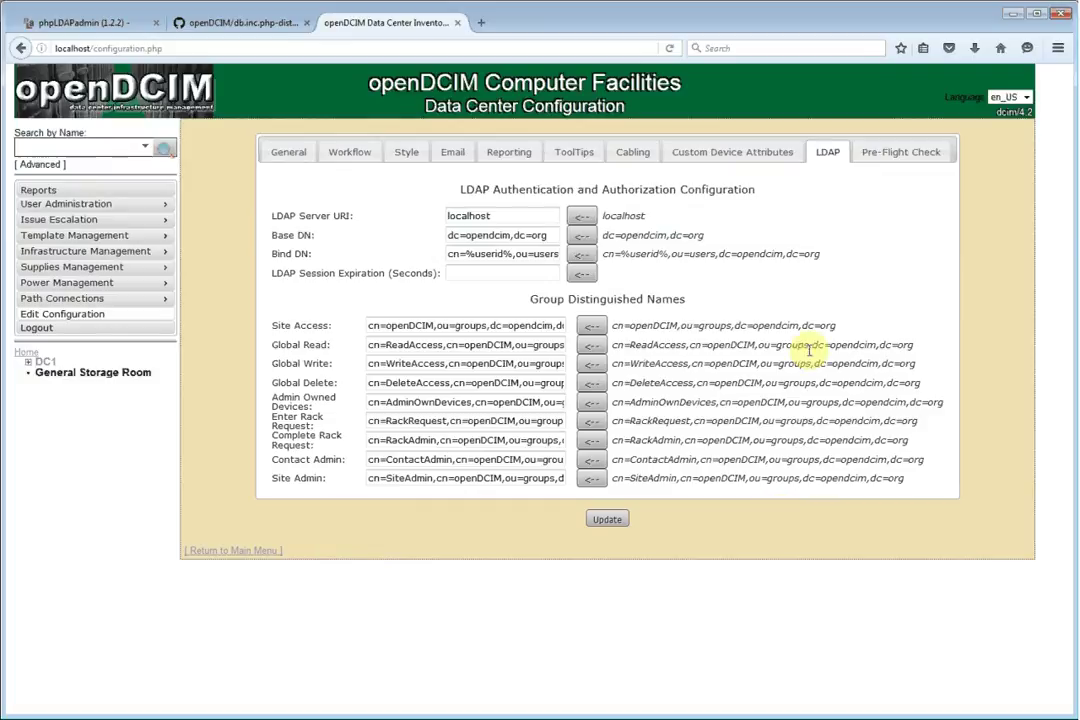
left_click(494, 272)
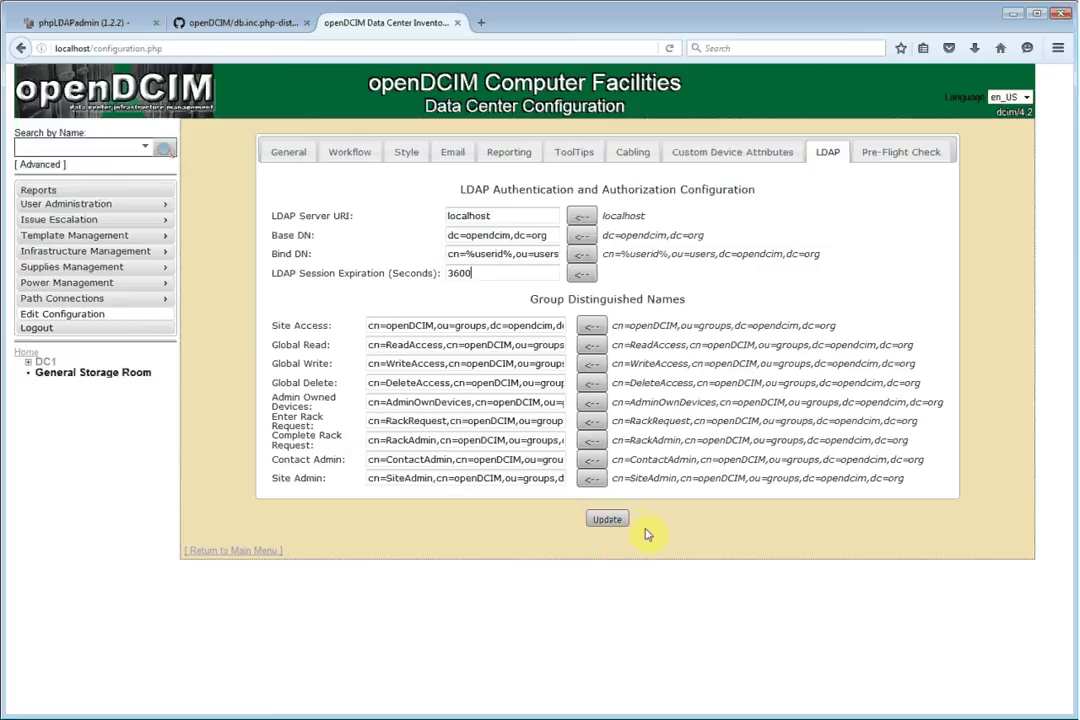
Update the configuration to store the 3600-second LDAP session expiration
left_click(600, 522)
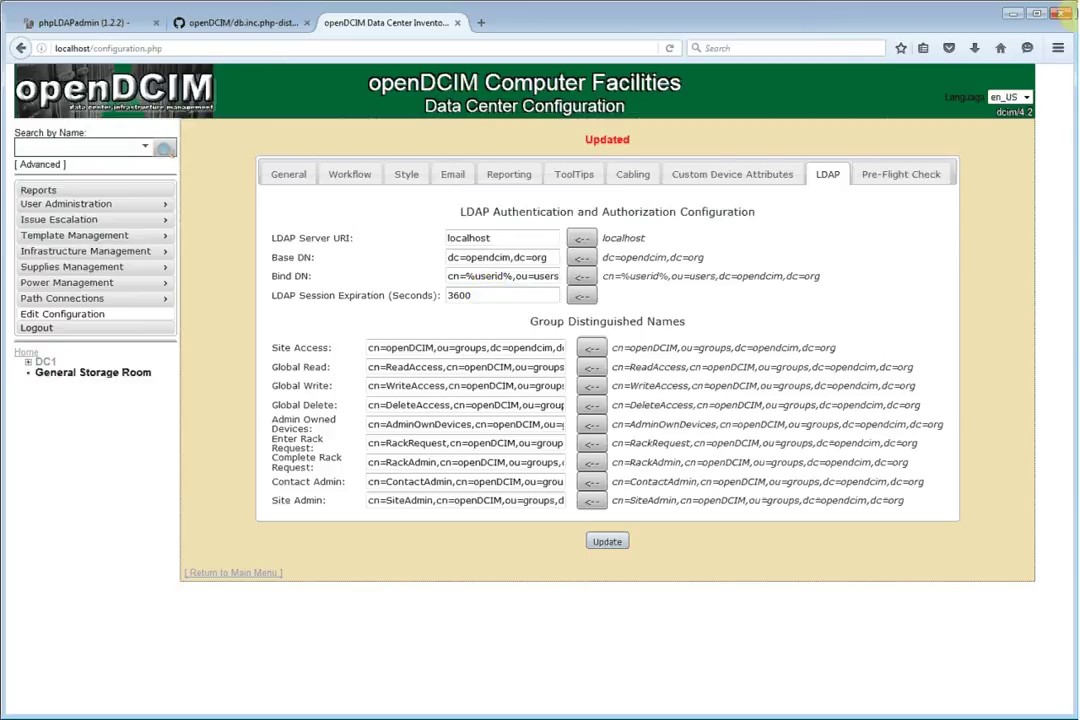
Load opendcim.org in a new tab and scroll its Participation page to the mailing list and IRC sections
left_click(481, 23)
type("opendcim.org/")
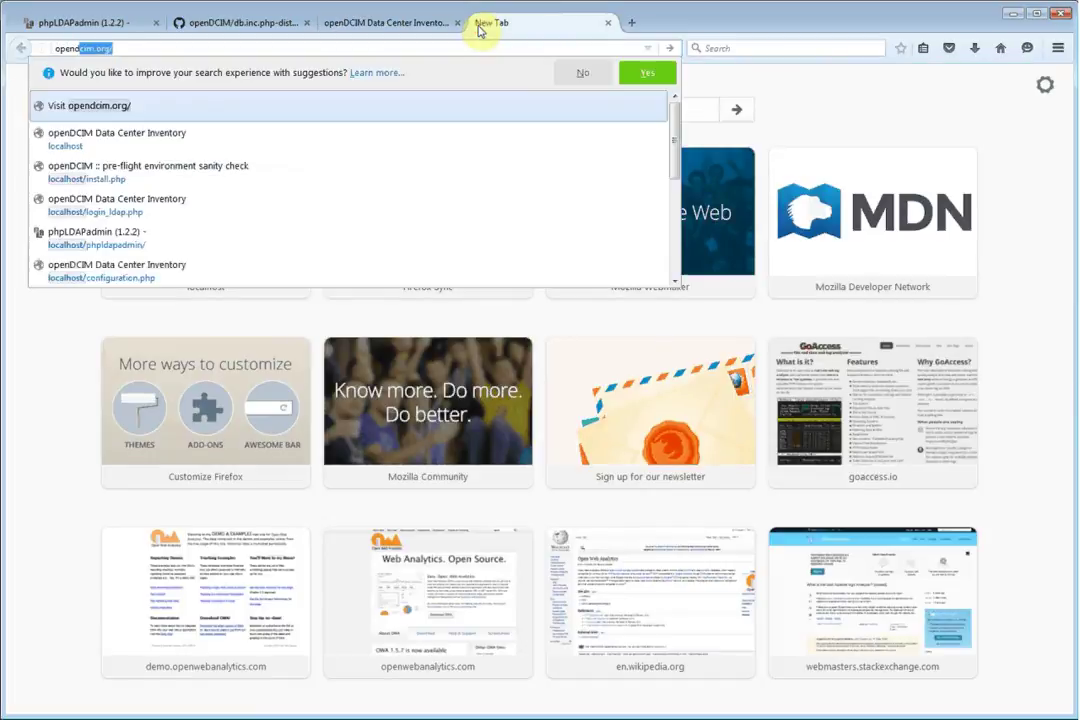
key("Return")
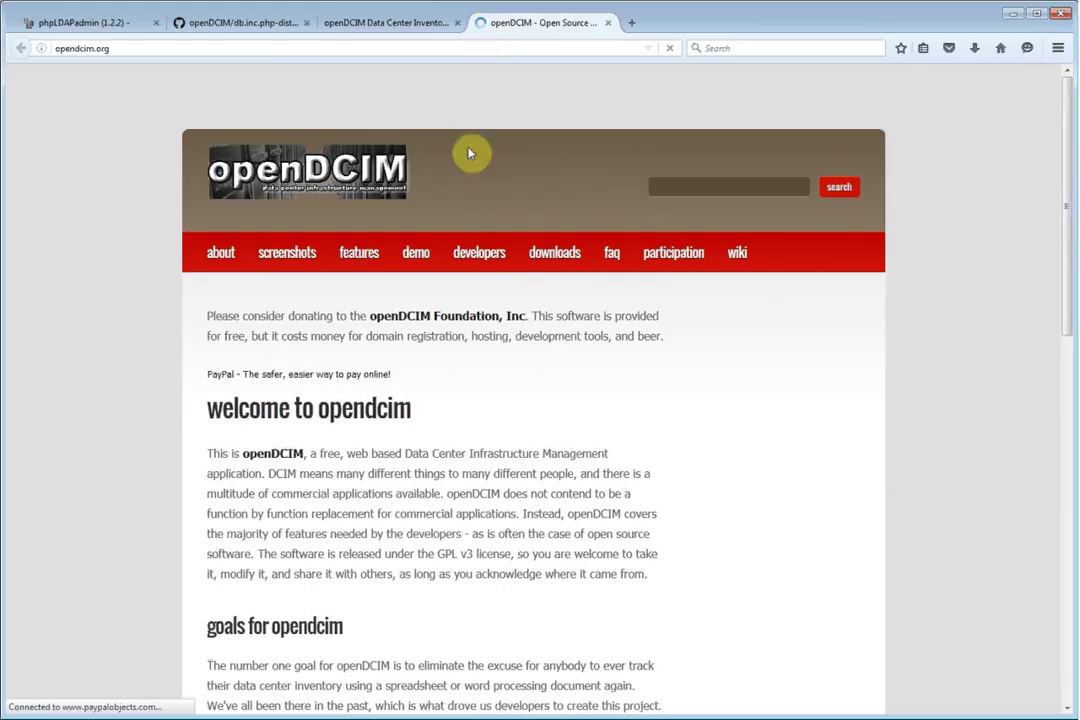
left_click(668, 258)
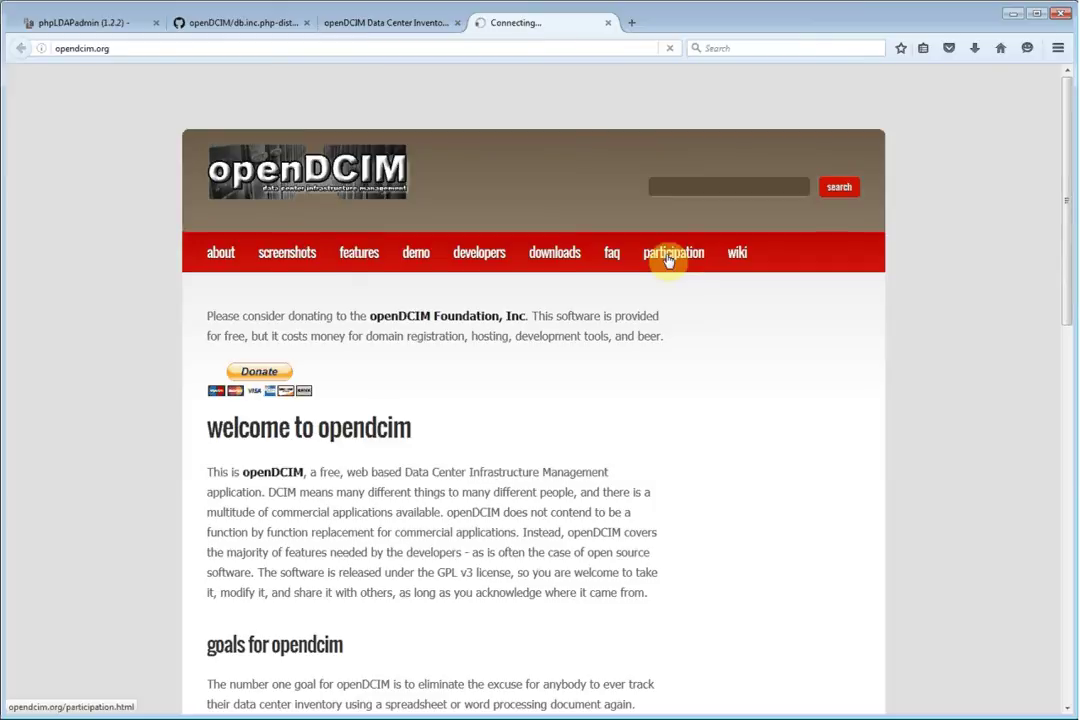
scroll(735, 475, "down", 1)
scroll(735, 475, "down", 5)
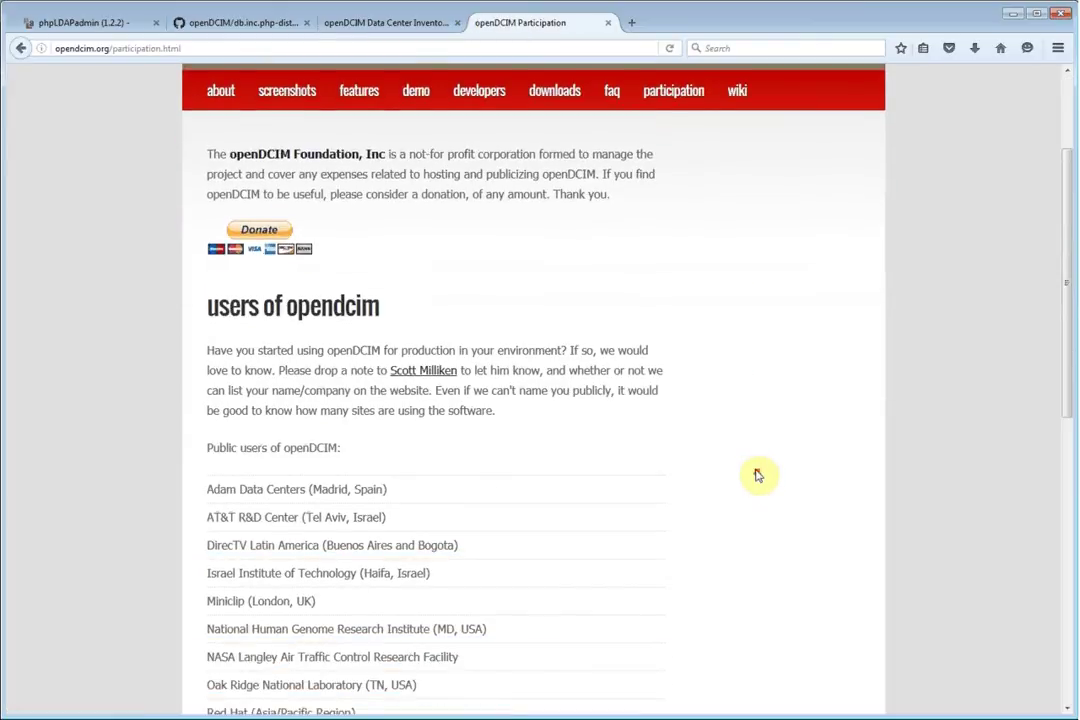
scroll(778, 476, "down", 2)
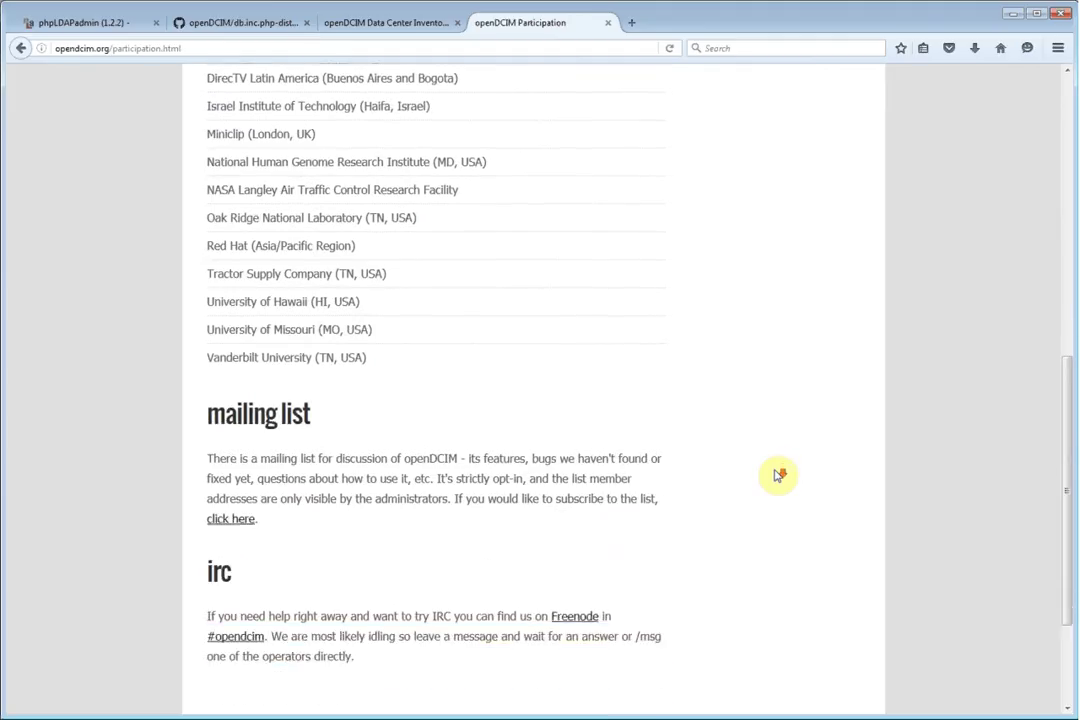